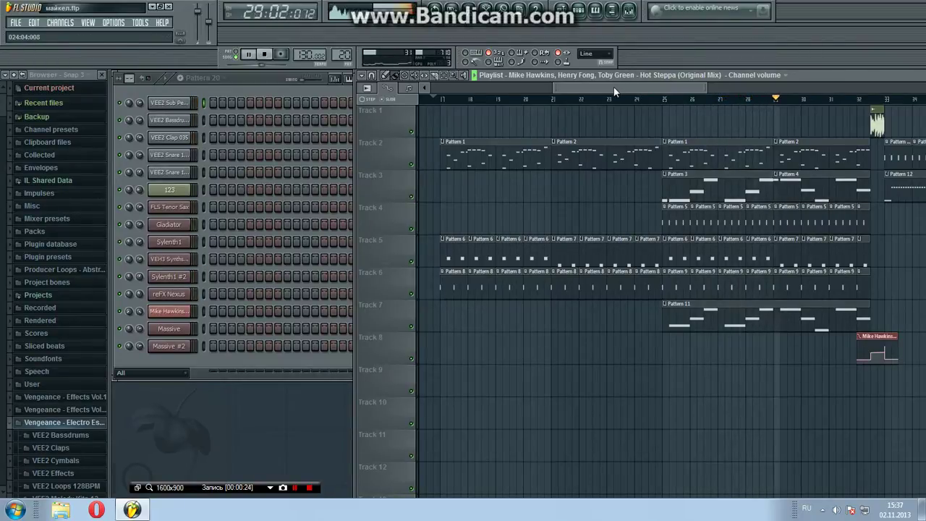
# Play the remaining section of the playlist arrangement and stop the song playback.
pyautogui.moveTo(608, 88); pyautogui.dragTo(731, 87)
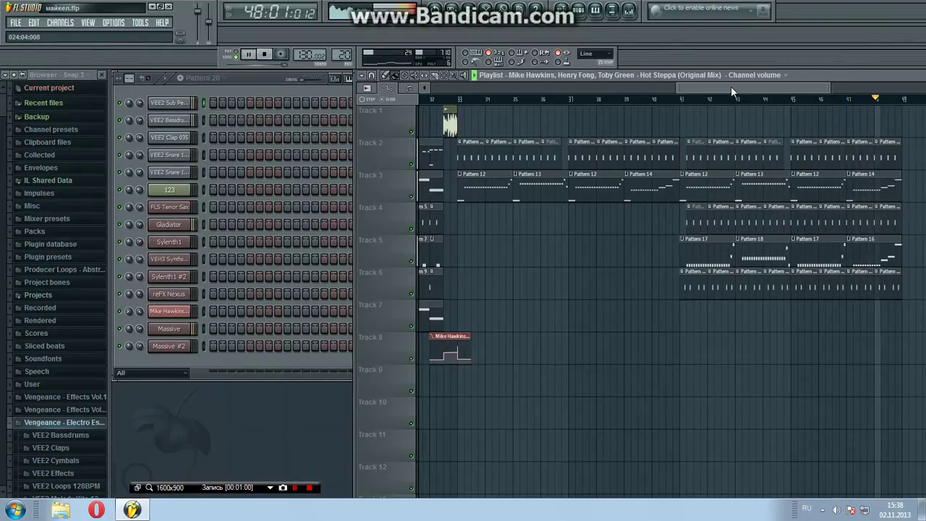
pyautogui.click(269, 54)
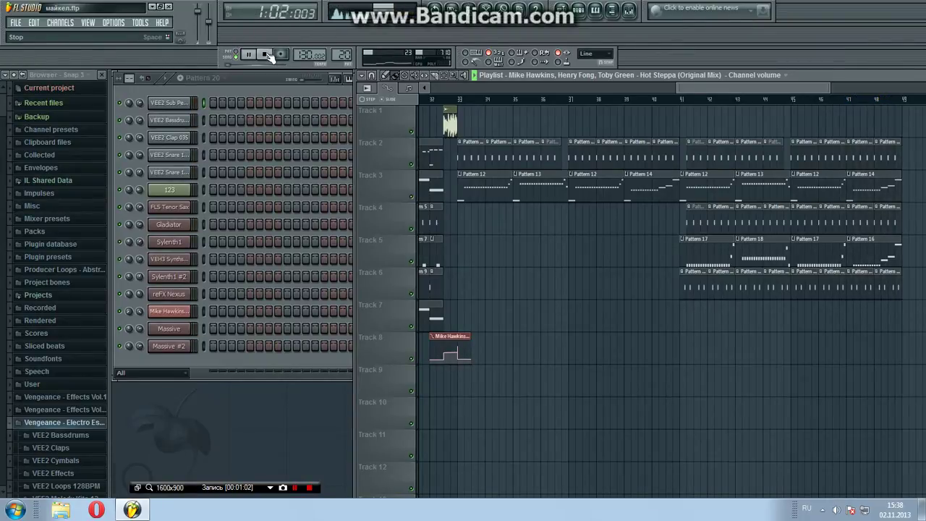
# Review Pattern 1's FLS Tenor Sax notes in the piano roll while playing the pattern, and close the piano roll.
pyautogui.moveTo(343, 54); pyautogui.dragTo(340, 79)
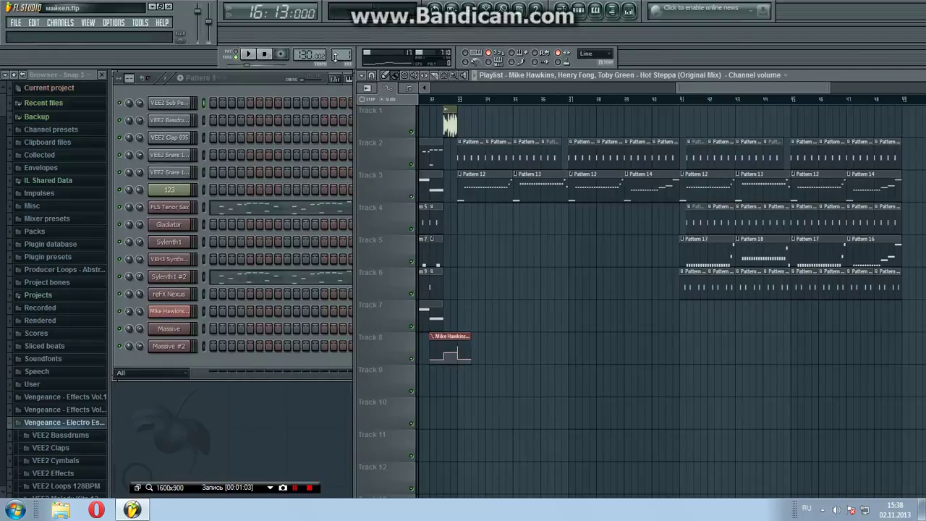
pyautogui.click(258, 78)
pyautogui.click(252, 210)
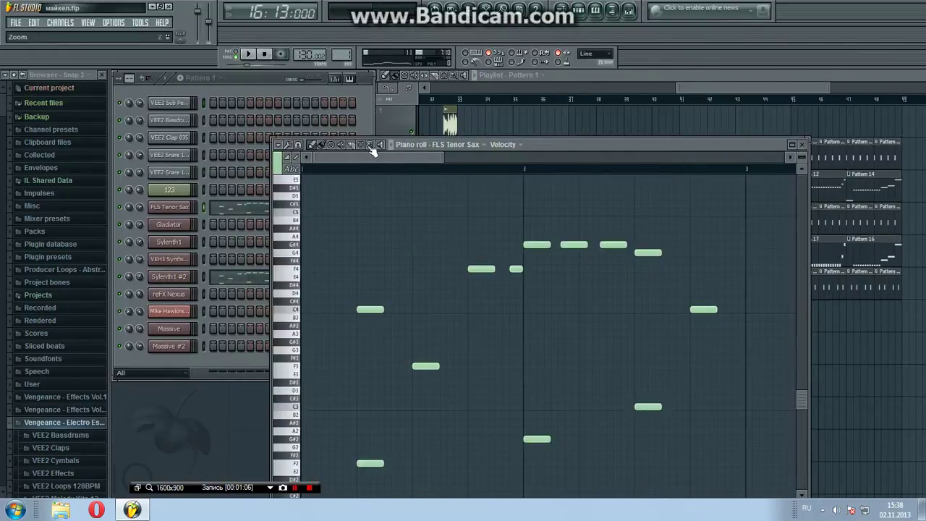
pyautogui.click(372, 150)
pyautogui.click(389, 195)
pyautogui.click(289, 171)
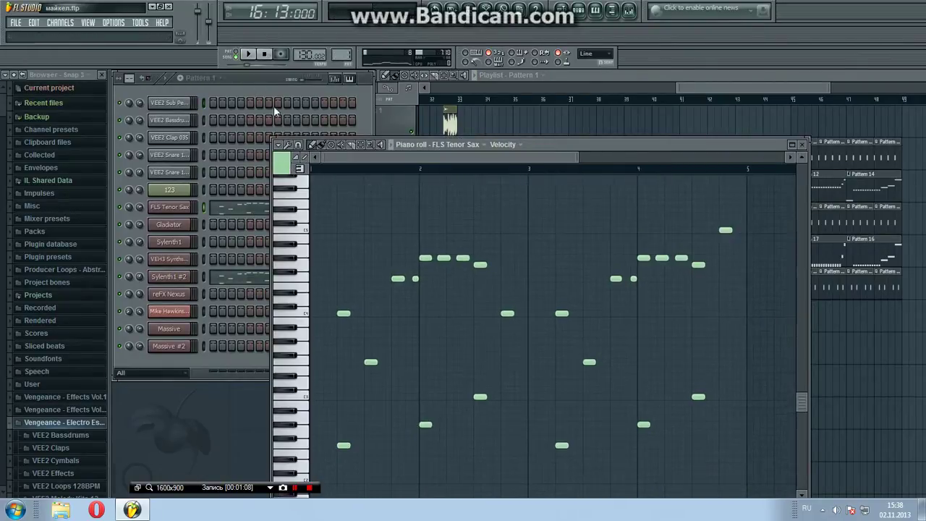
pyautogui.click(249, 54)
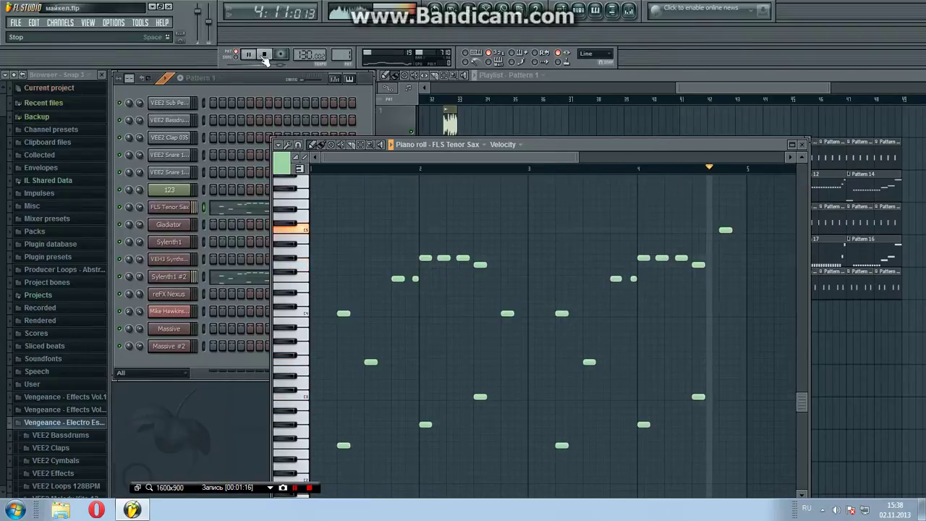
pyautogui.click(264, 56)
pyautogui.click(802, 146)
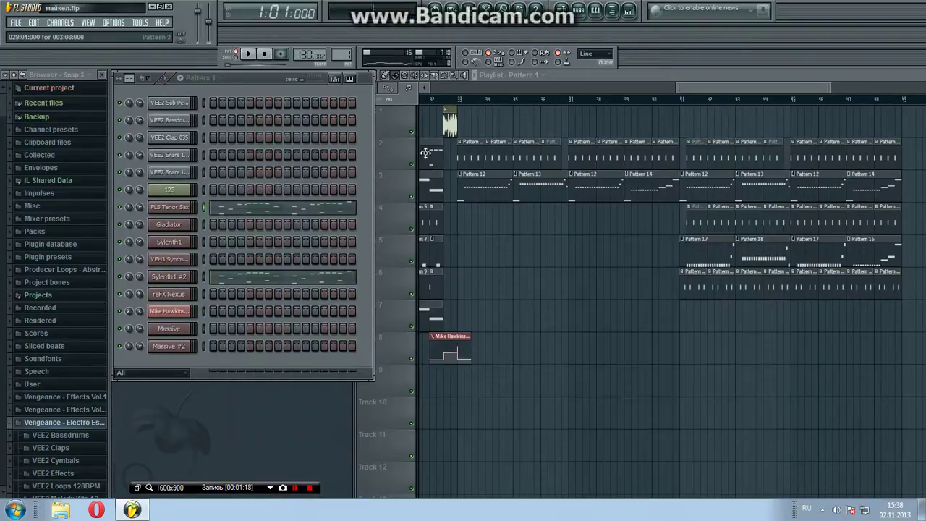
# Examine and play Pattern 2's FLS Tenor Sax melody in the piano roll, and close it.
pyautogui.click(296, 209)
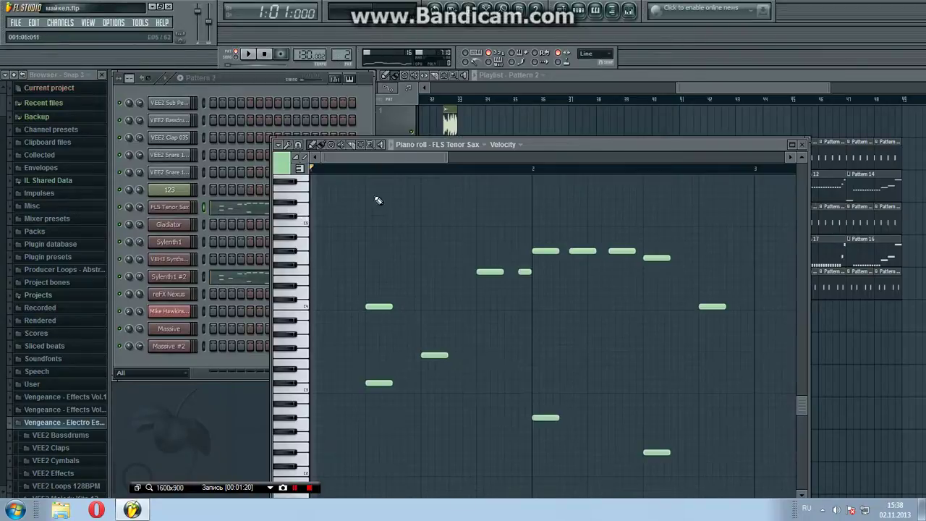
pyautogui.click(377, 147)
pyautogui.click(405, 189)
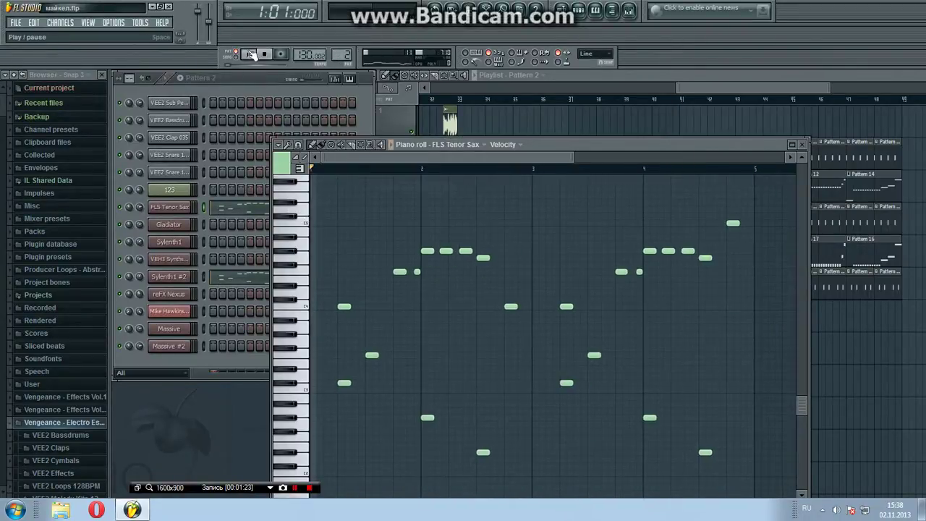
pyautogui.click(250, 55)
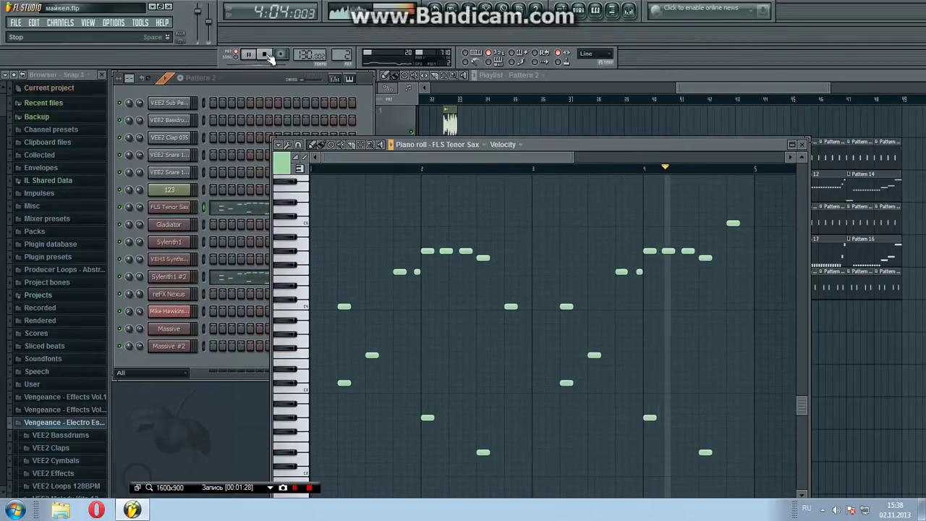
pyautogui.click(265, 55)
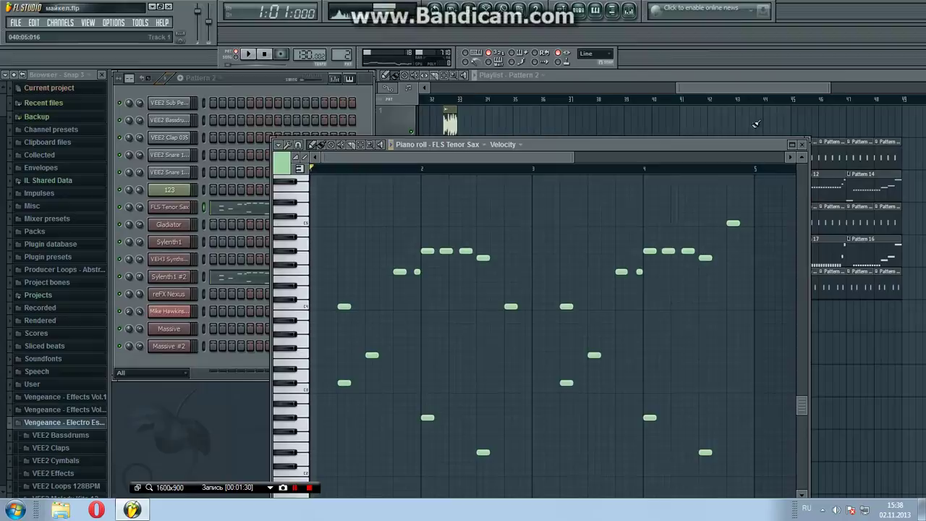
pyautogui.click(802, 145)
# Inspect the instrument settings of the FLS Tenor Sax and Sylenth1 #2 channels, closing each plugin and its channel settings.
pyautogui.click(179, 208)
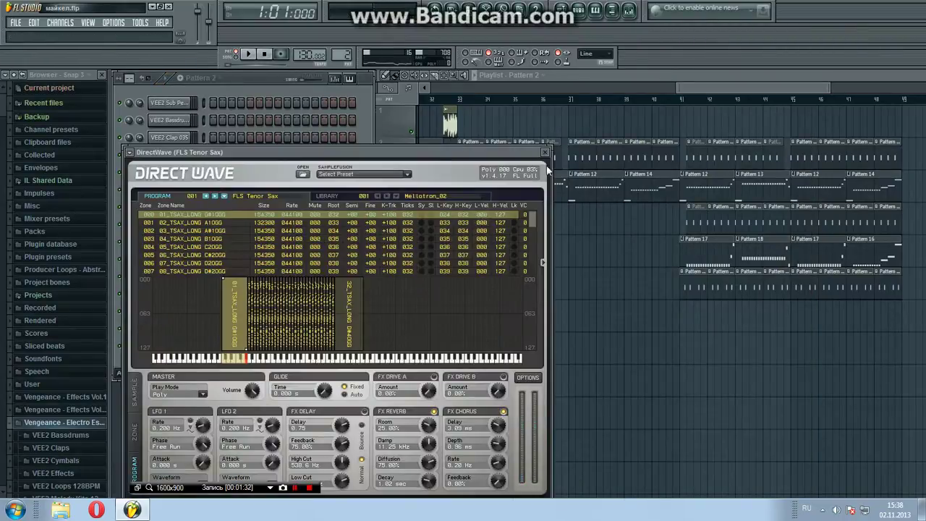
pyautogui.click(547, 153)
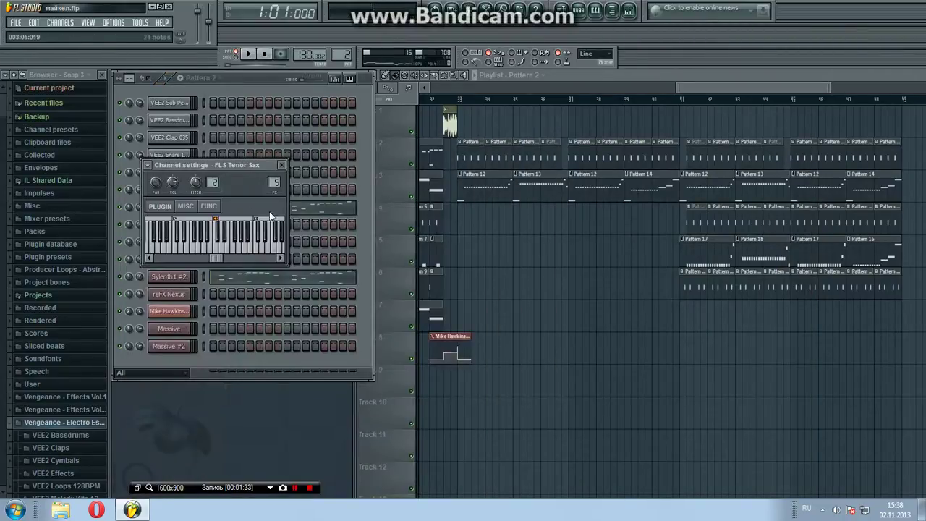
pyautogui.click(283, 165)
pyautogui.click(184, 278)
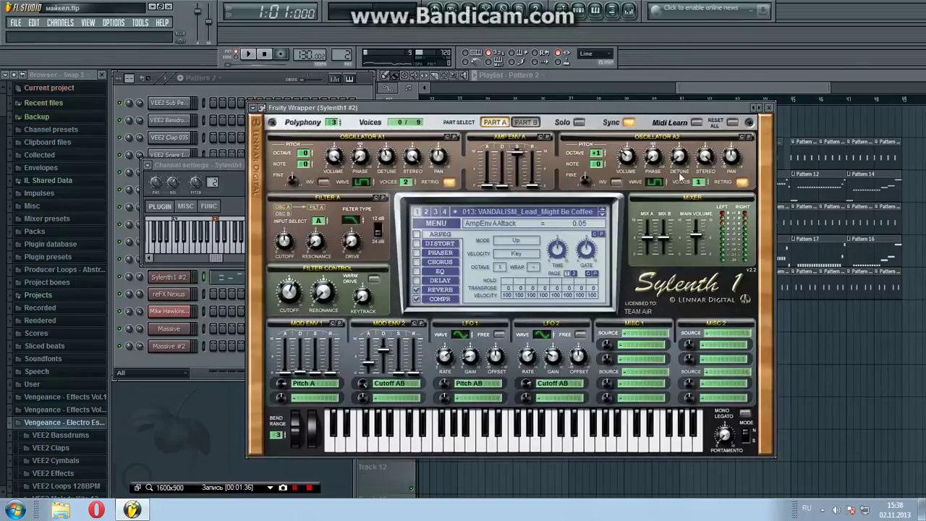
pyautogui.click(770, 108)
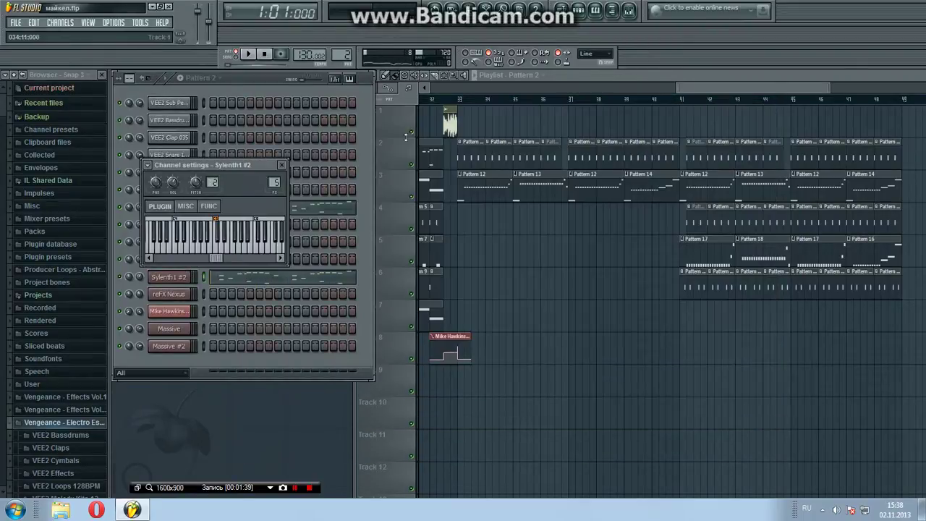
pyautogui.click(282, 167)
# Switch to Pattern 3 and review its Sylenth1 notes in the piano roll during playback.
pyautogui.scroll(1, 342, 54)
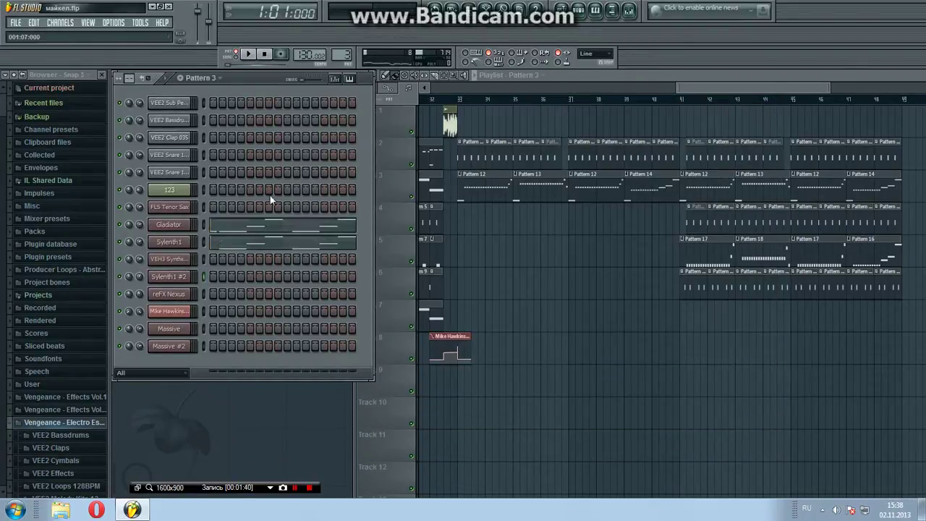
pyautogui.click(262, 248)
pyautogui.click(253, 56)
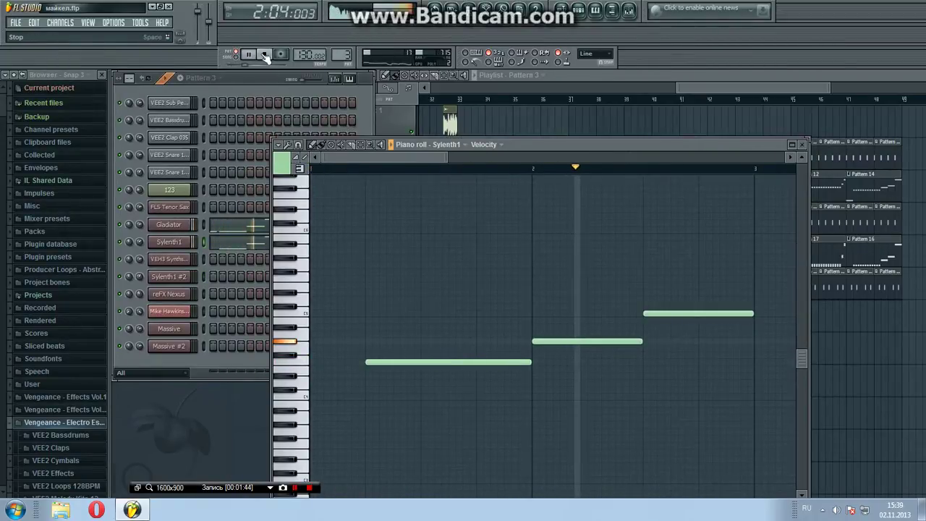
pyautogui.click(374, 147)
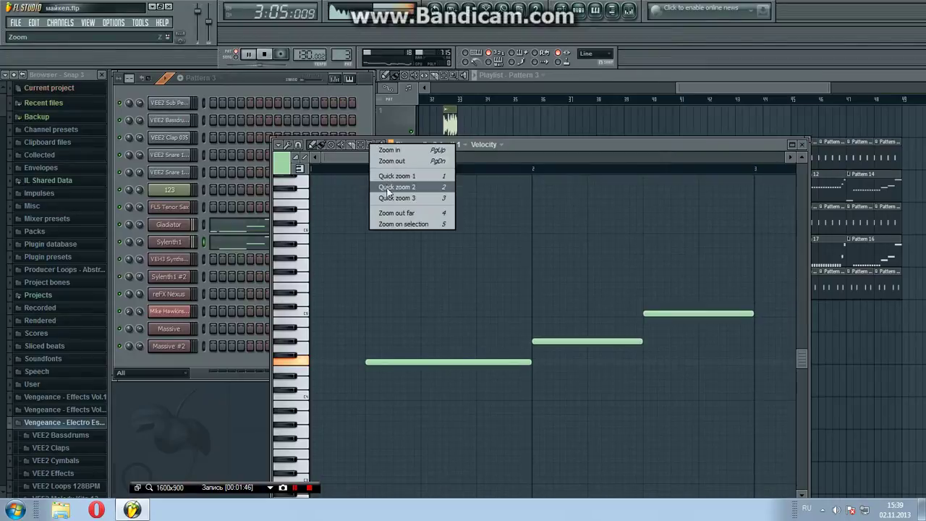
pyautogui.click(385, 191)
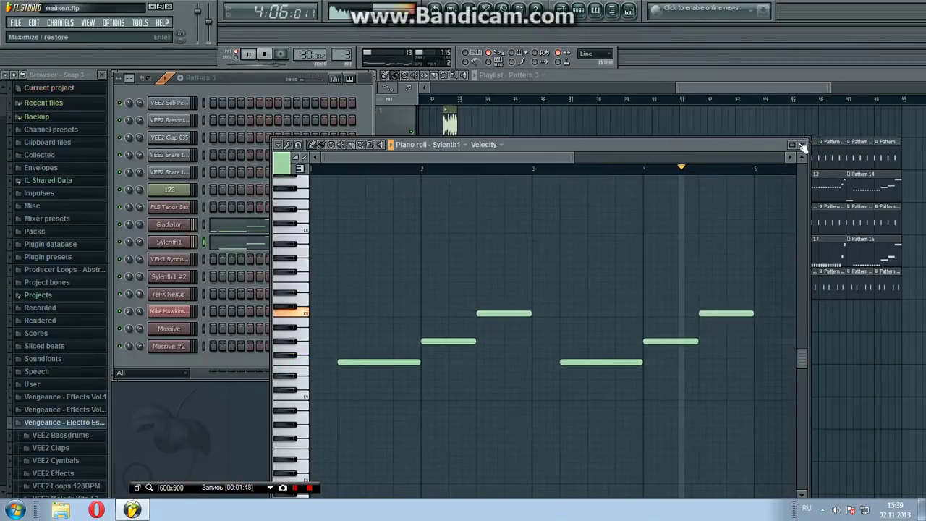
pyautogui.press('F7')
pyautogui.click(264, 55)
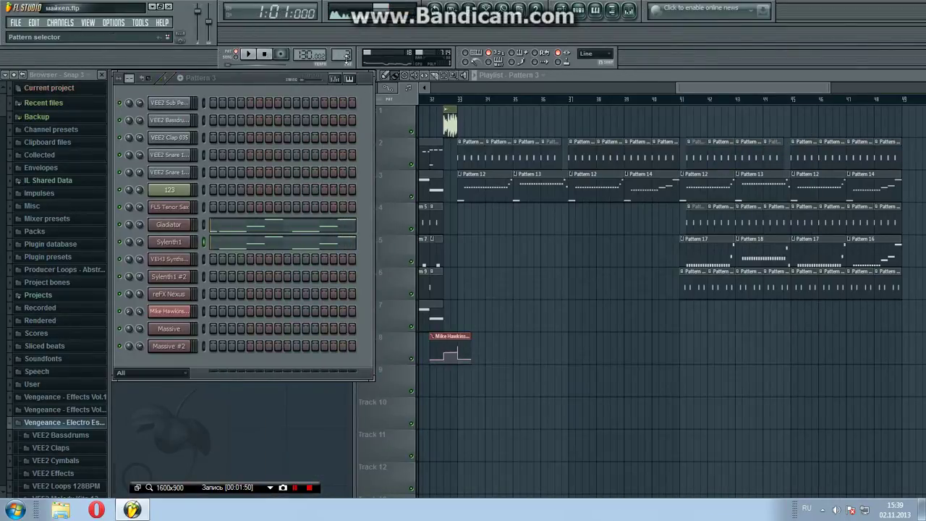
# Switch to Pattern 4, play it with the full Sylenth1 part in view, and close the piano roll.
pyautogui.scroll(1, 346, 56)
pyautogui.click(240, 250)
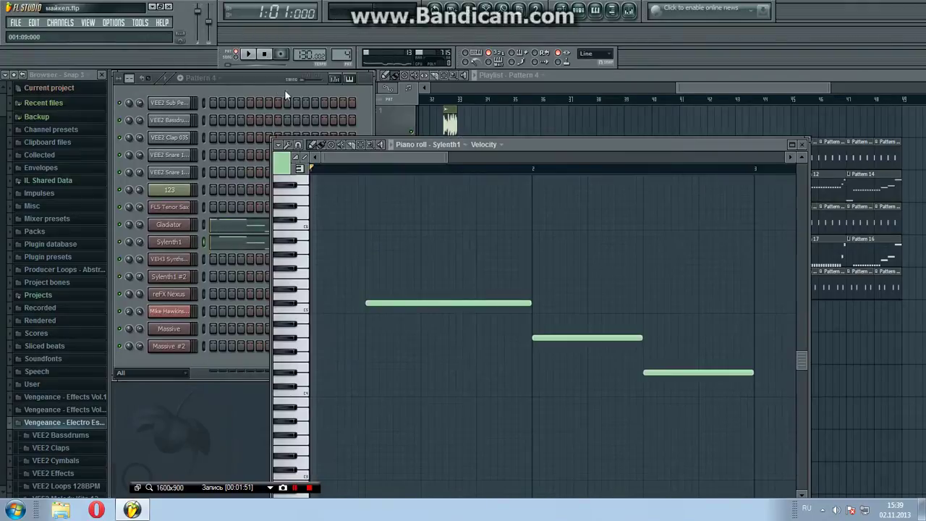
pyautogui.click(253, 57)
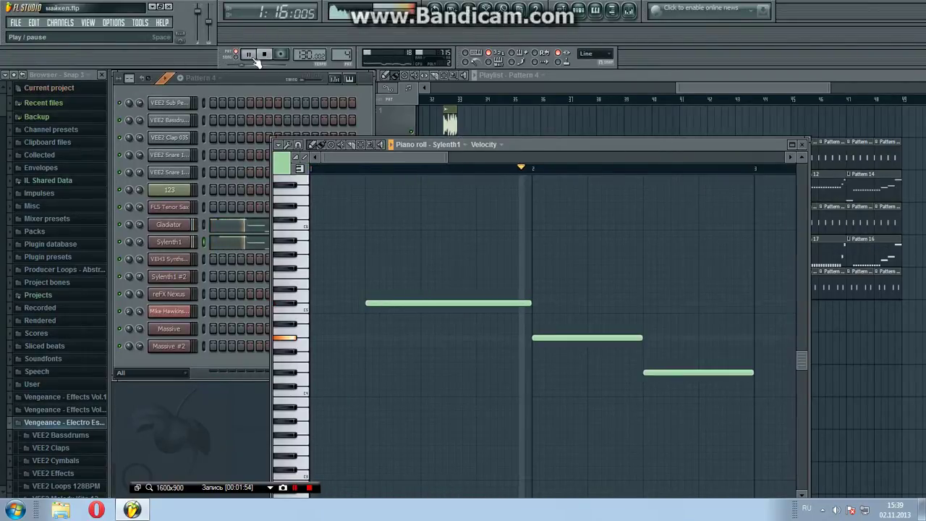
pyautogui.click(370, 145)
pyautogui.click(397, 193)
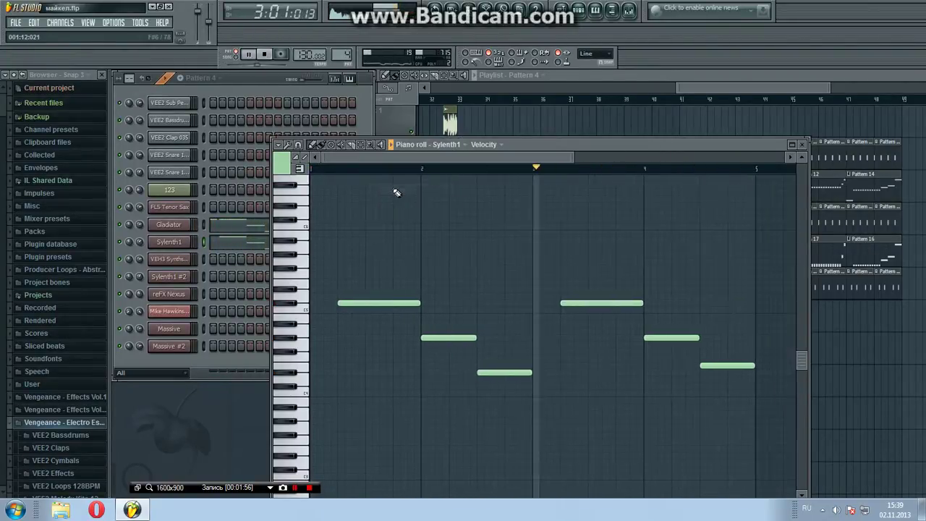
pyautogui.click(266, 58)
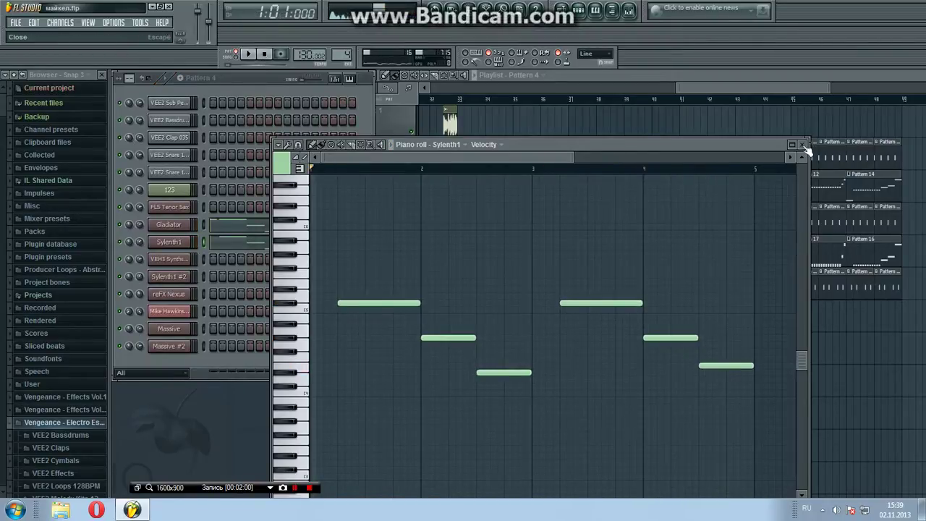
pyautogui.click(804, 144)
# Inspect the plugin presets of the Gladiator and Sylenth1 channels, and close their windows.
pyautogui.click(183, 227)
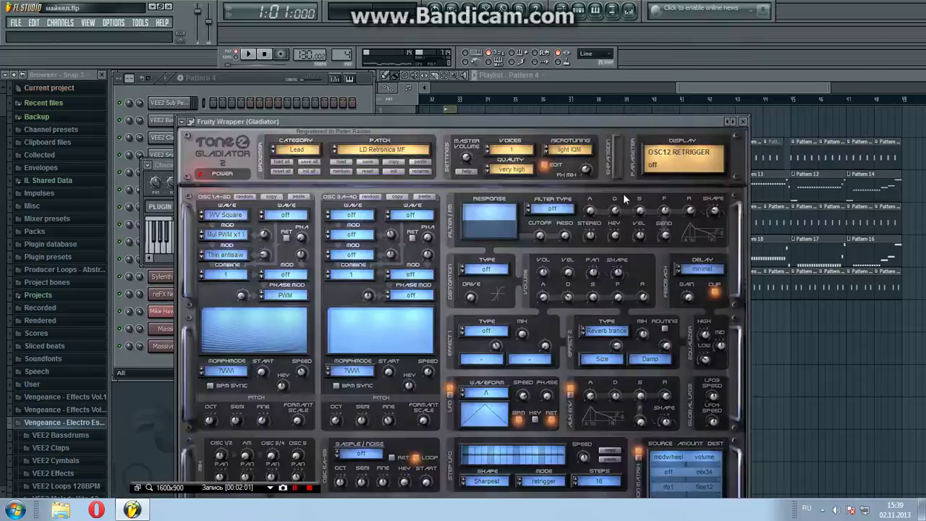
pyautogui.click(744, 122)
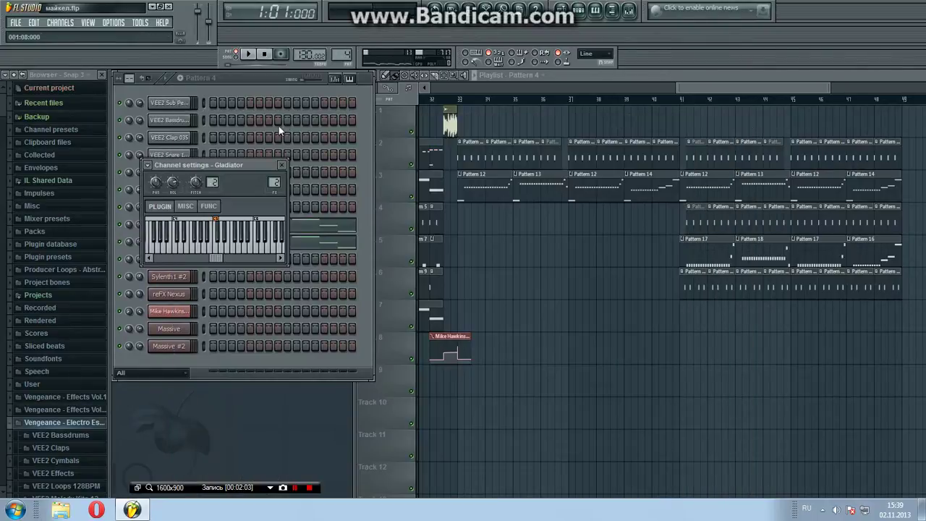
pyautogui.click(284, 168)
pyautogui.click(169, 242)
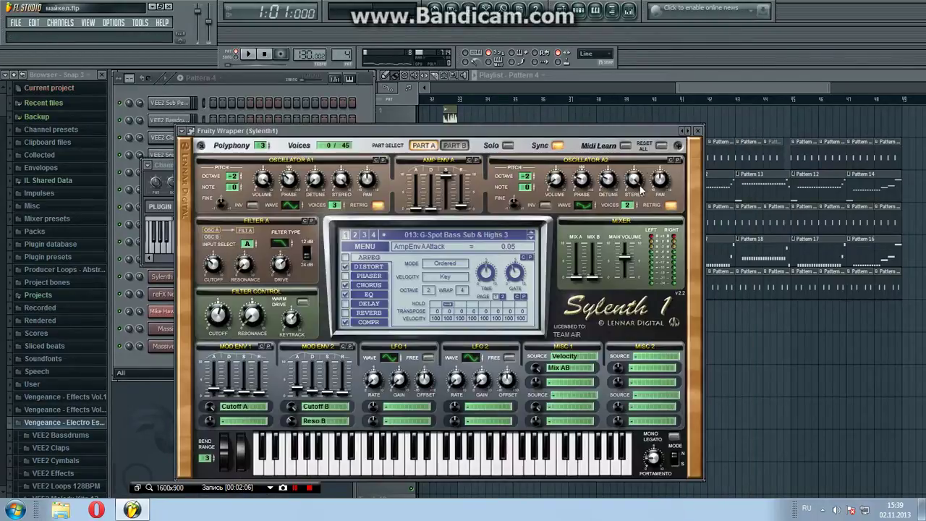
pyautogui.click(699, 132)
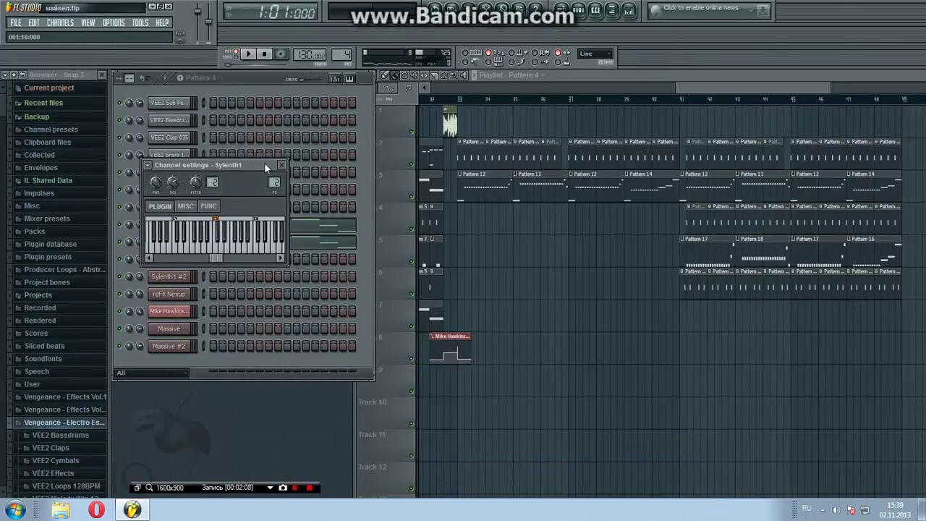
pyautogui.click(284, 166)
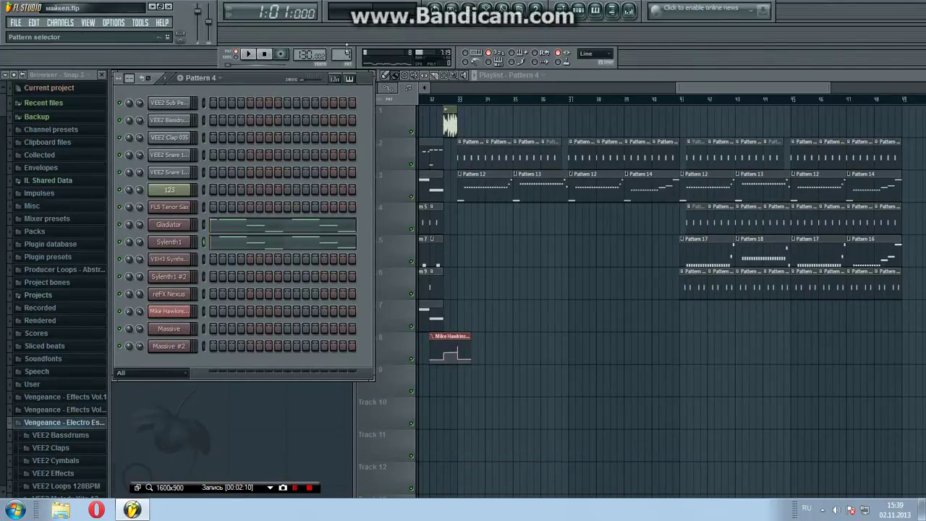
# Switch to Pattern 5 and play its clap rhythm, stopping playback after a short listen.
pyautogui.scroll(1, 347, 49)
pyautogui.click(249, 58)
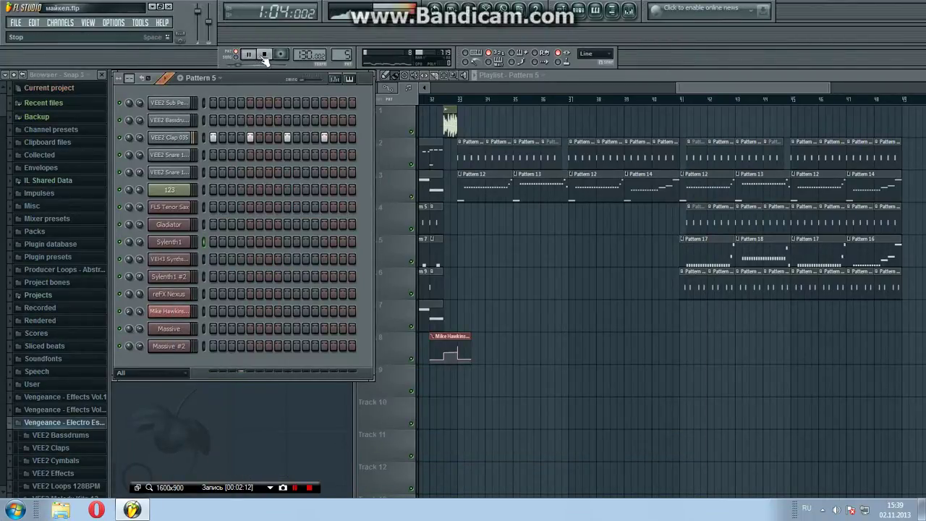
pyautogui.click(266, 57)
# Switch to Pattern 6 and review its VEH3 Synths notes in the piano roll during playback.
pyautogui.scroll(1, 336, 55)
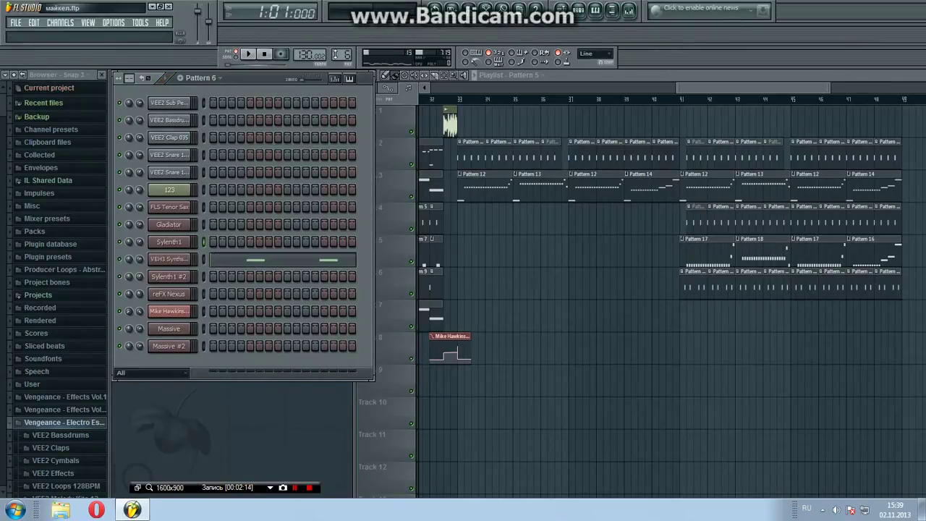
pyautogui.click(275, 258)
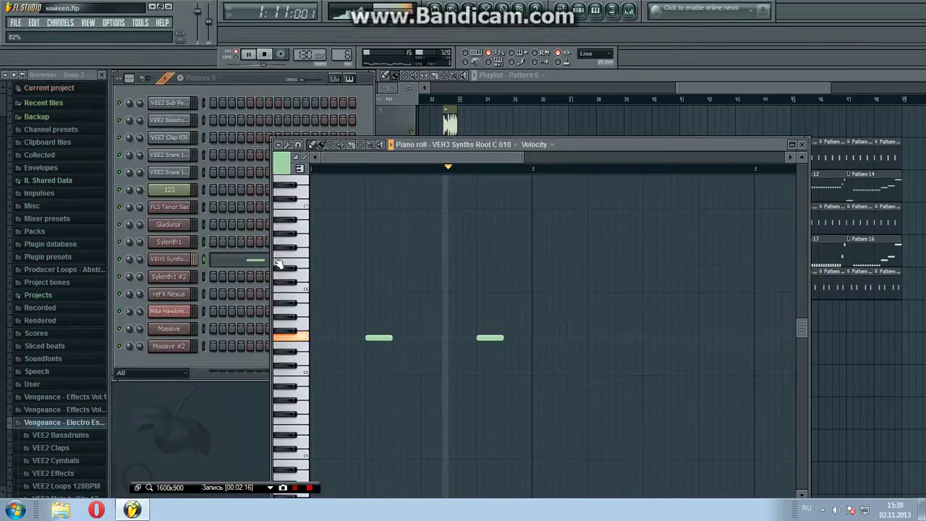
pyautogui.click(803, 146)
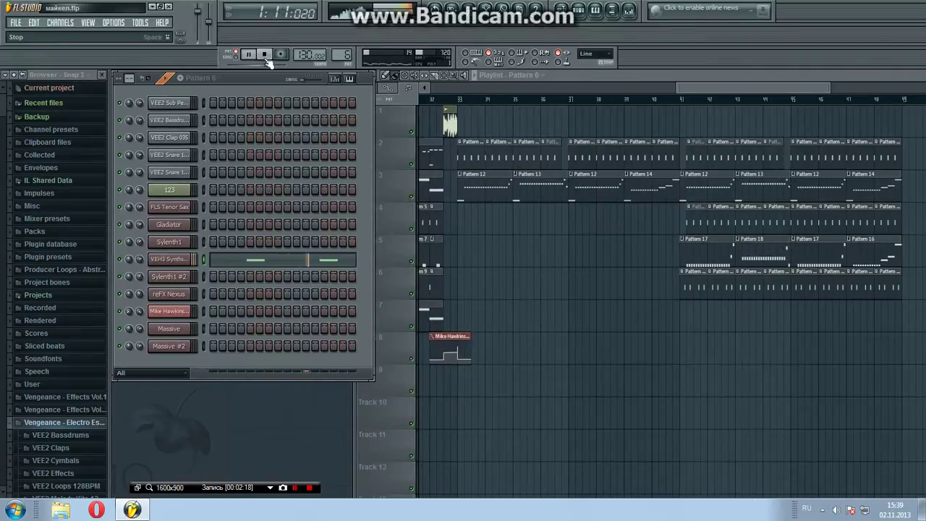
pyautogui.press('space')
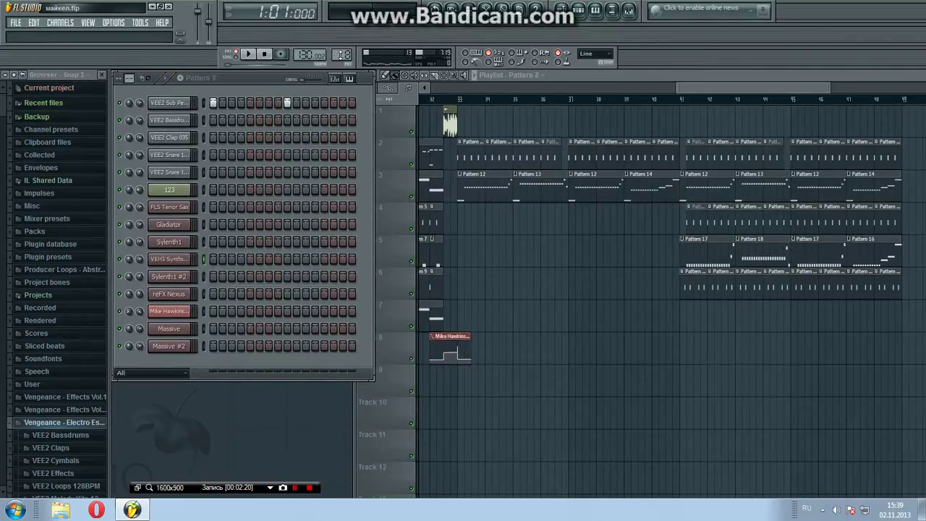
# Review Pattern 7's VEH3 Synths notes in the piano roll, play them briefly, and close the piano roll.
pyautogui.click(282, 261)
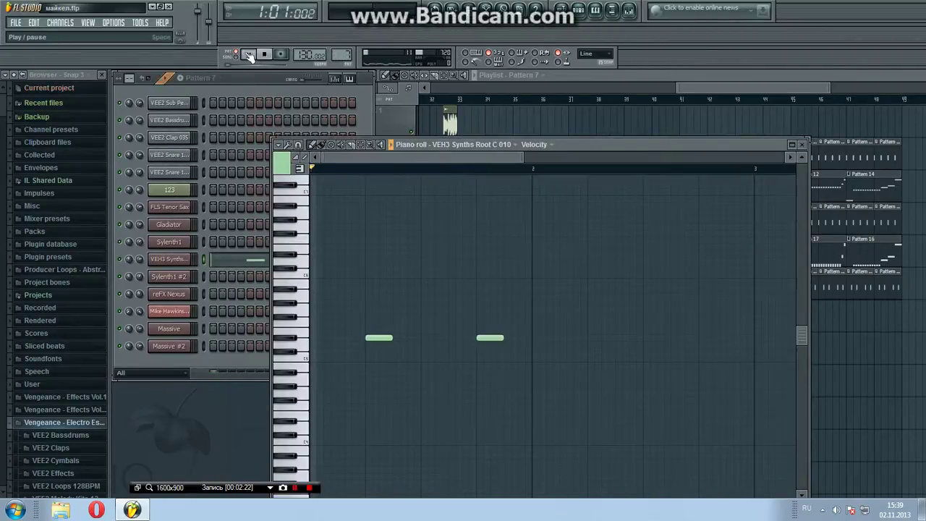
pyautogui.click(248, 55)
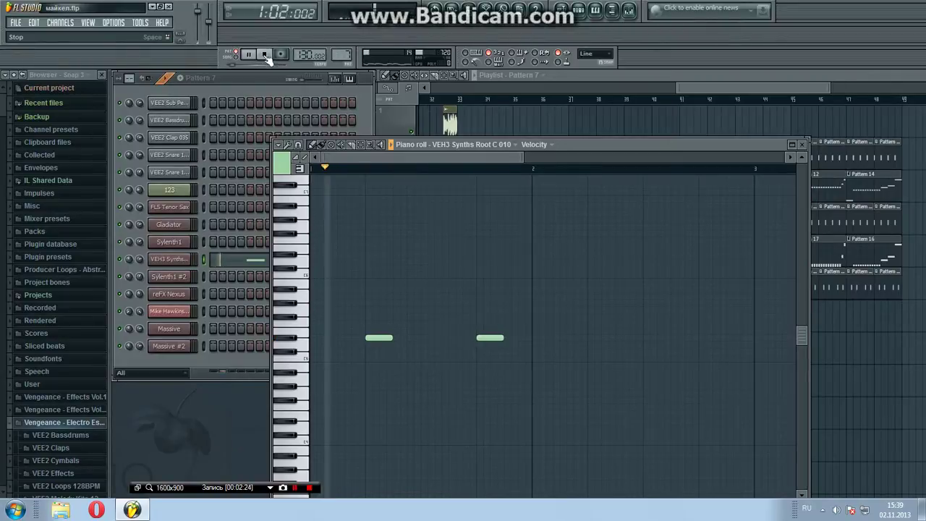
pyautogui.click(265, 55)
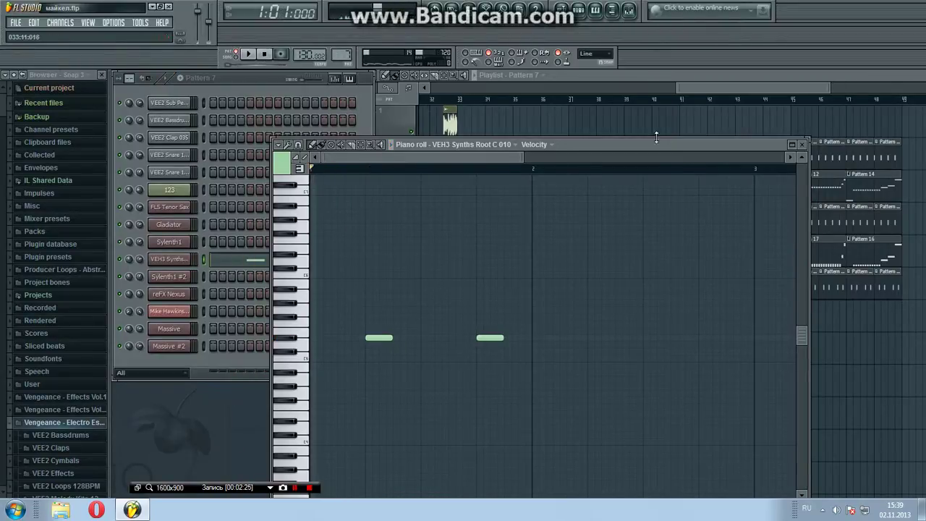
pyautogui.click(802, 145)
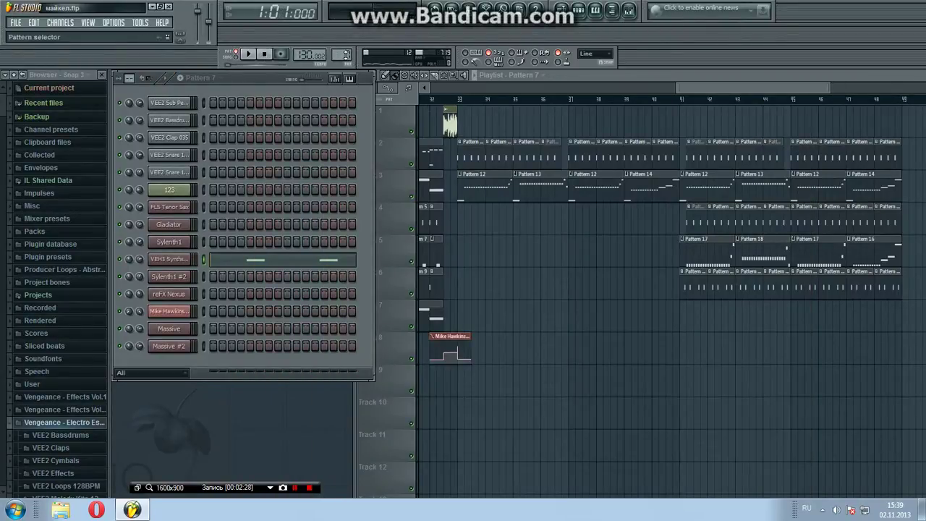
# Step through Patterns 8, 9 and 10, playing each one's kick rhythm for a short listen.
pyautogui.scroll(1, 346, 55)
pyautogui.click(257, 55)
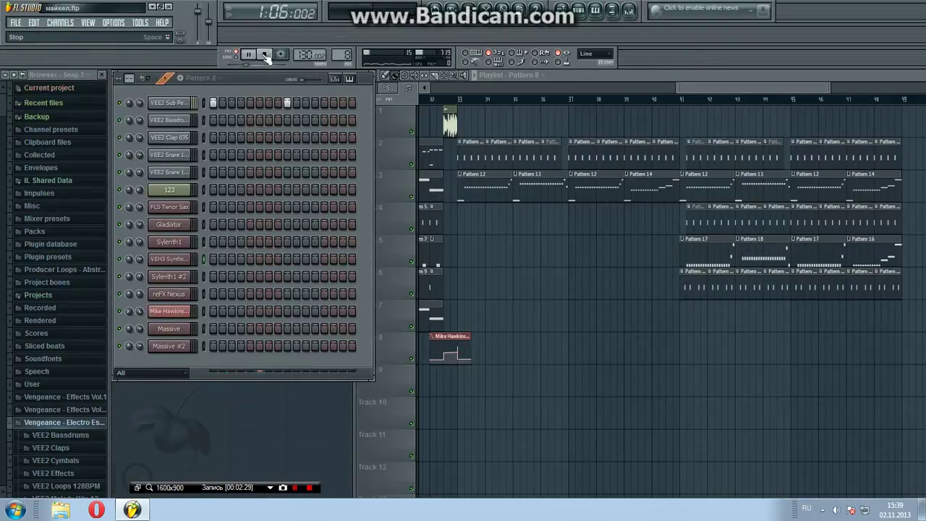
pyautogui.press('space')
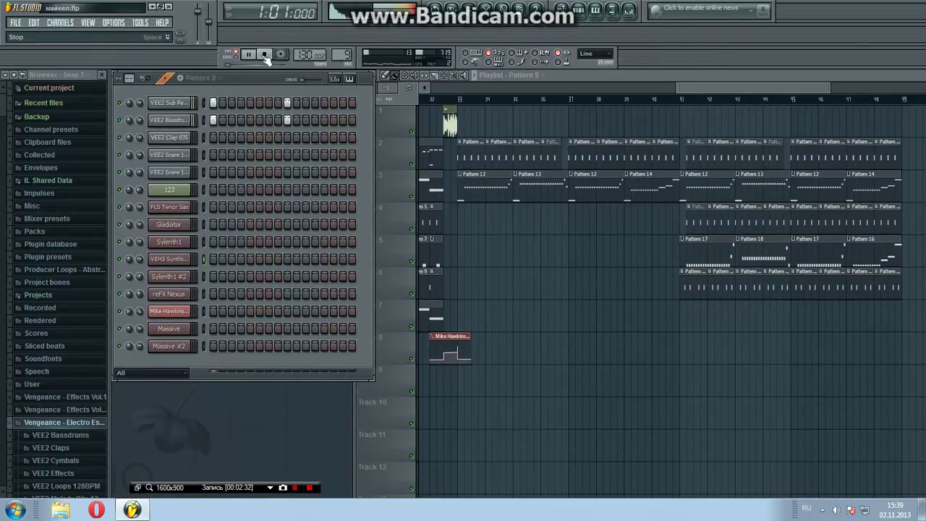
pyautogui.click(264, 56)
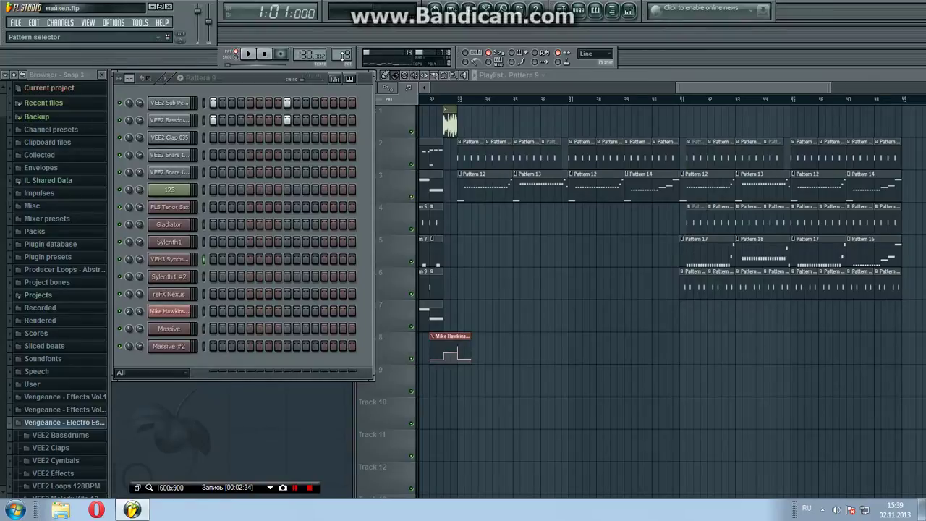
pyautogui.click(255, 56)
pyautogui.click(265, 56)
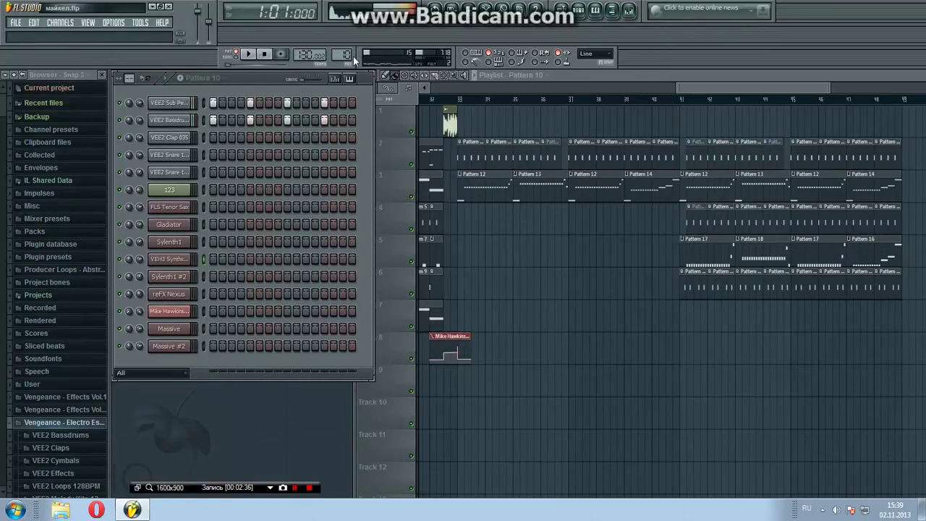
# Switch to Pattern 11, play it with the reFX Nexus notes in view, and close the piano roll.
pyautogui.scroll(1, 345, 55)
pyautogui.click(257, 295)
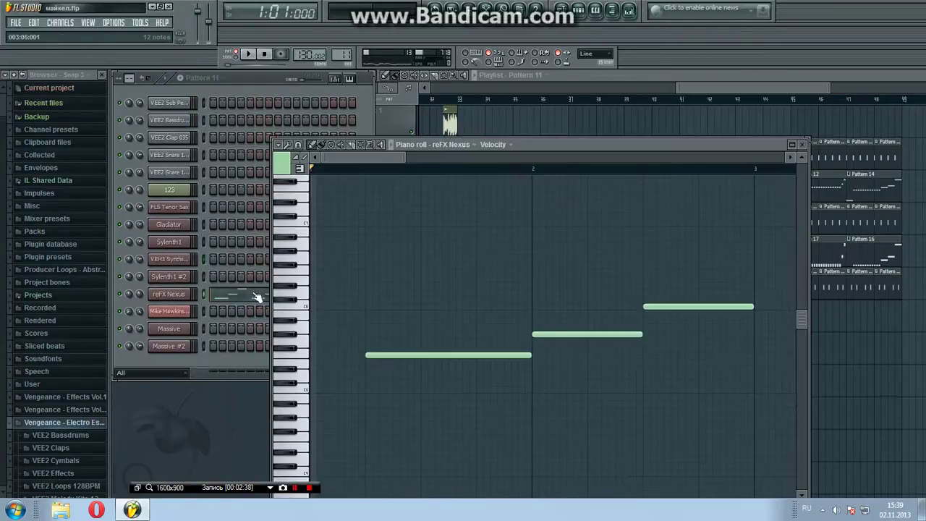
pyautogui.press('space')
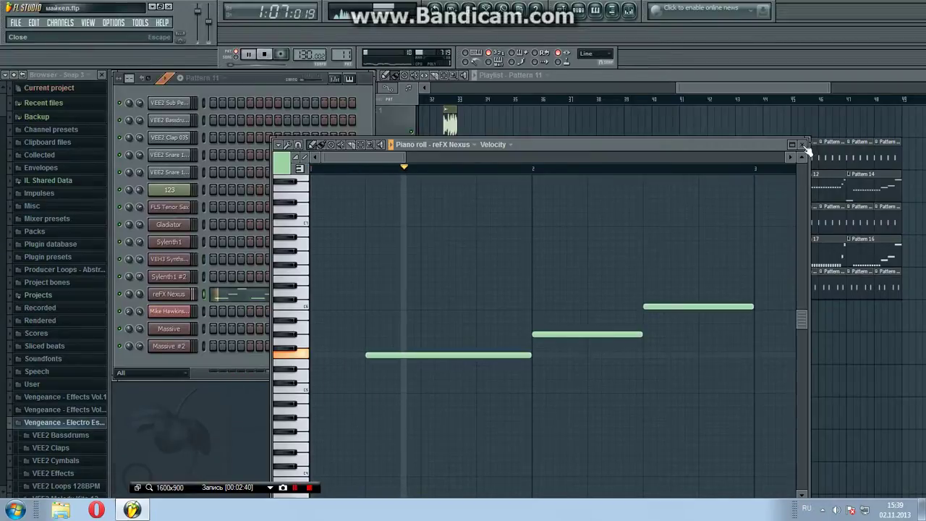
pyautogui.click(802, 144)
# Inspect the preset loaded in the reFX Nexus channel, close its windows, and stop playback.
pyautogui.click(174, 297)
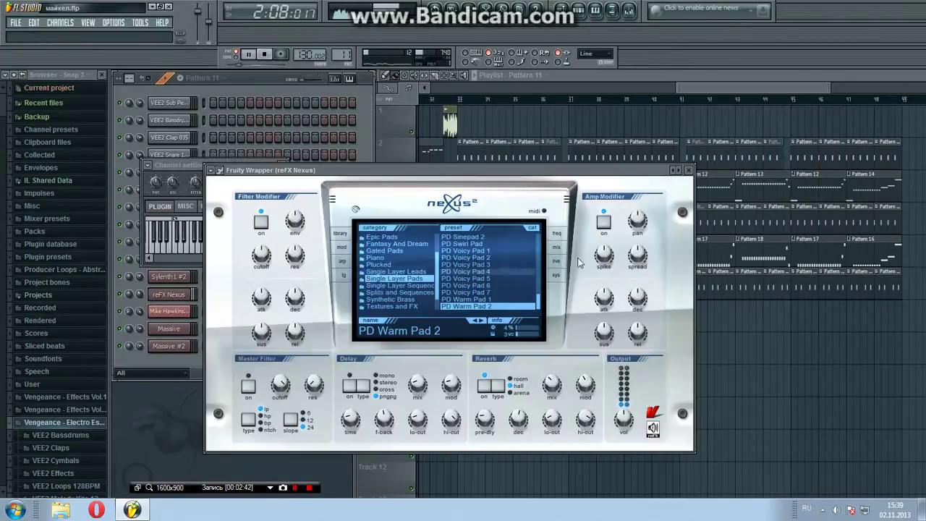
pyautogui.click(690, 171)
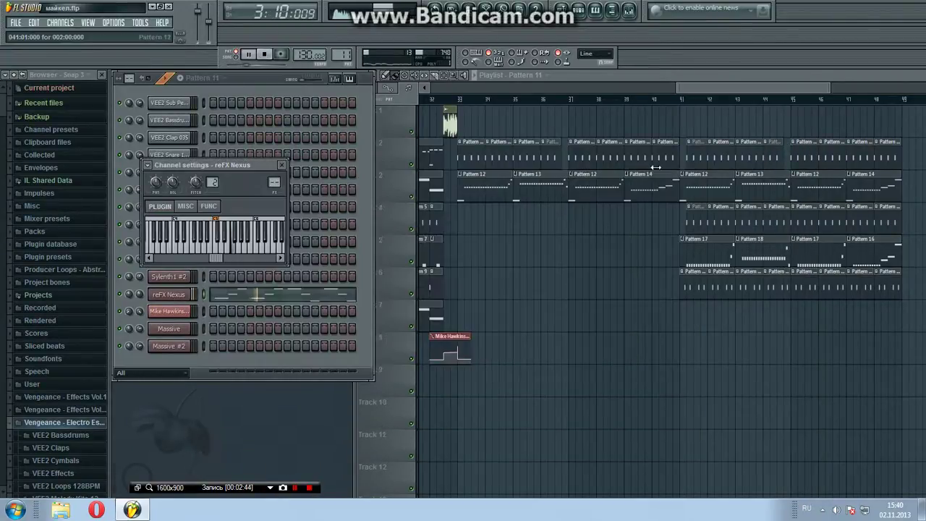
pyautogui.click(281, 165)
pyautogui.click(265, 55)
# Switch to Pattern 12, play it with the Massive notes in view, and close the piano roll.
pyautogui.scroll(1, 352, 55)
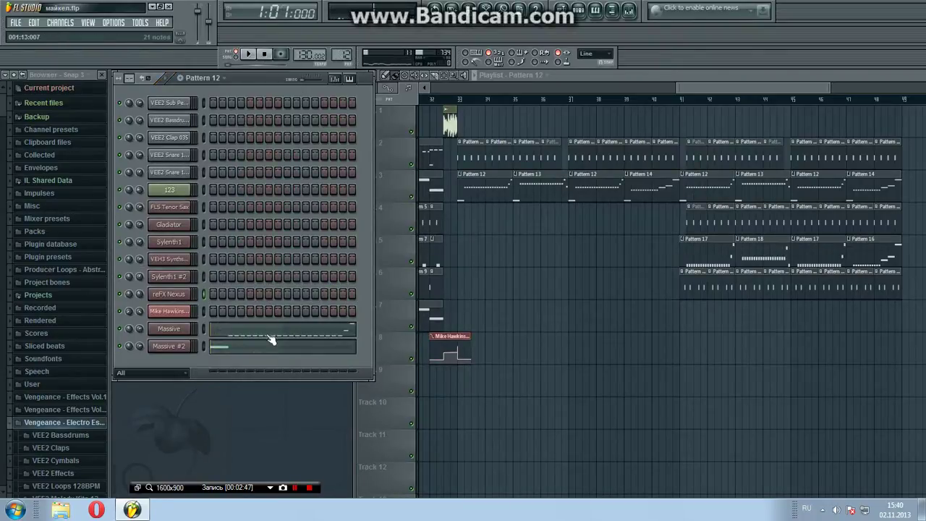
pyautogui.click(268, 337)
pyautogui.click(250, 55)
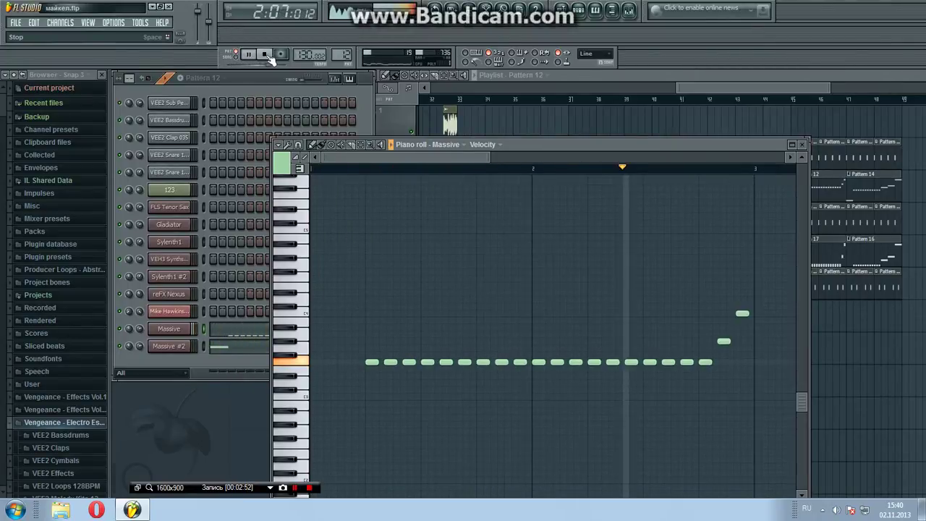
pyautogui.click(267, 55)
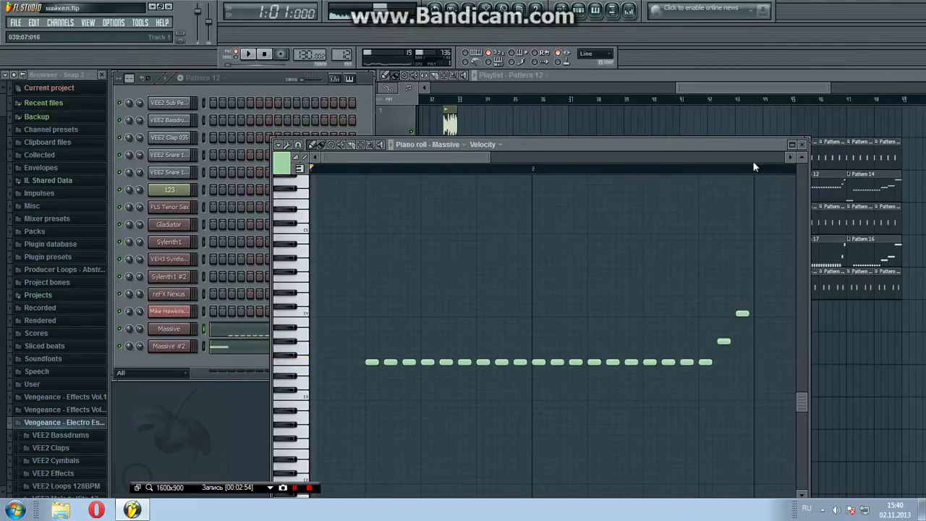
pyautogui.click(802, 145)
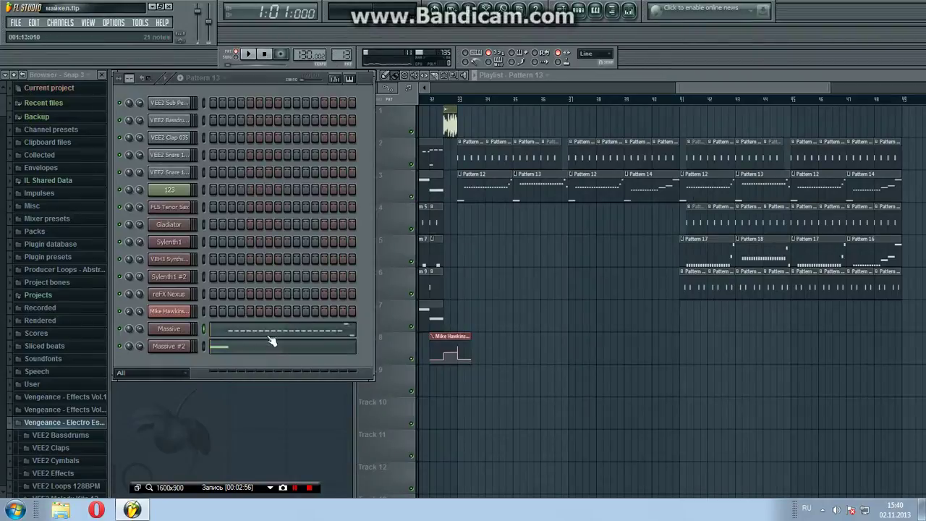
# Play Pattern 13 with its Massive notes open in the piano roll, and close the piano roll.
pyautogui.click(269, 335)
pyautogui.click(249, 55)
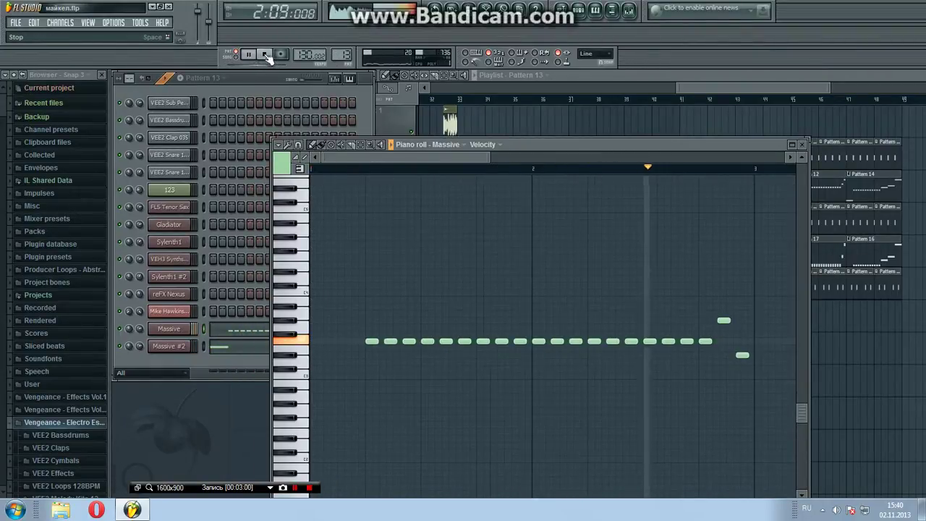
pyautogui.click(266, 55)
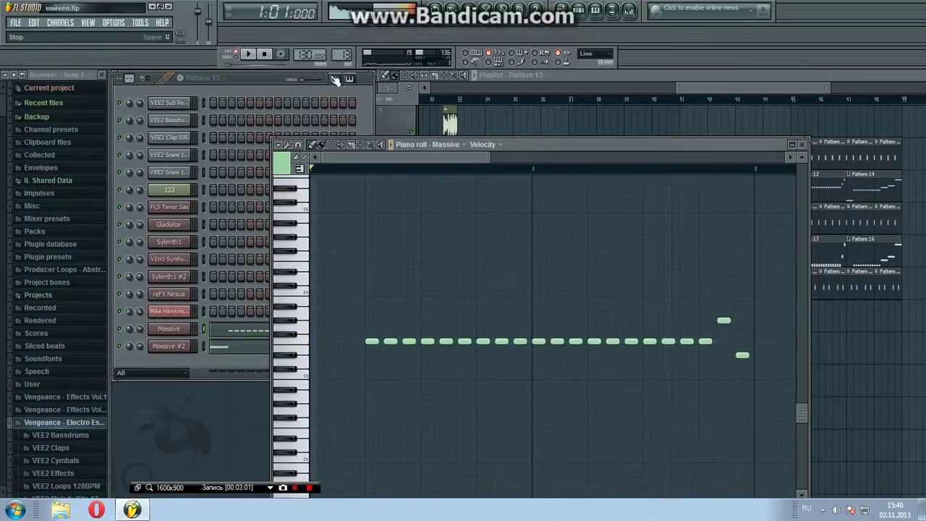
pyautogui.click(802, 144)
# Switch to Pattern 14, play it with the Massive notes in view, and check the Massive #2 note in the piano roll.
pyautogui.scroll(2, 346, 55)
pyautogui.scroll(-1, 343, 55)
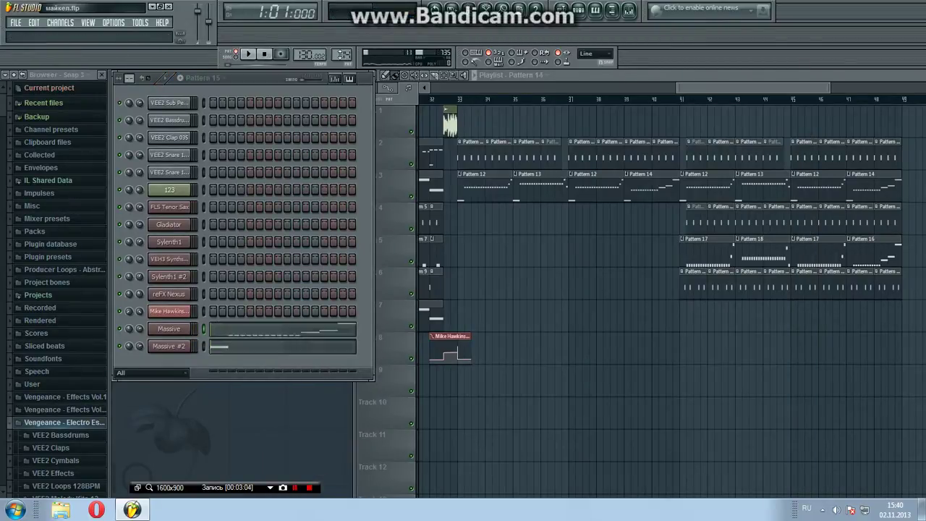
pyautogui.click(278, 333)
pyautogui.click(249, 55)
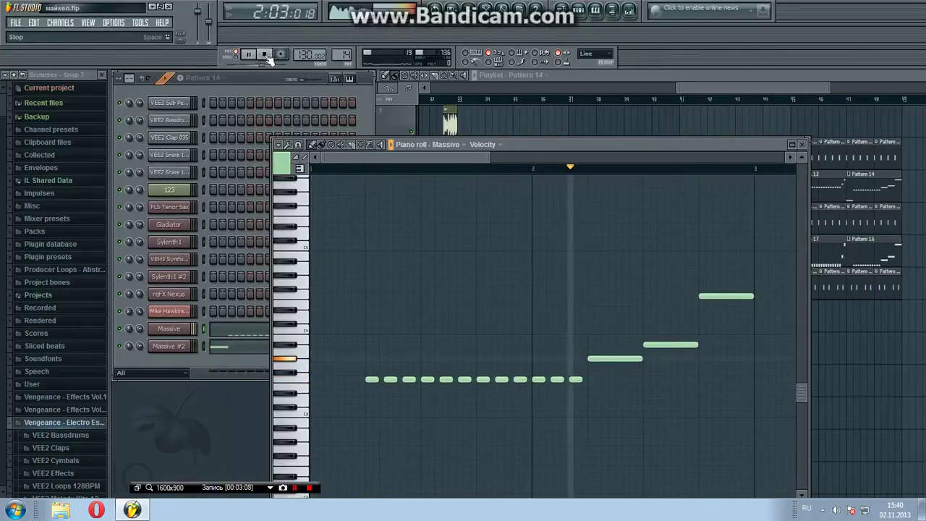
pyautogui.press('space')
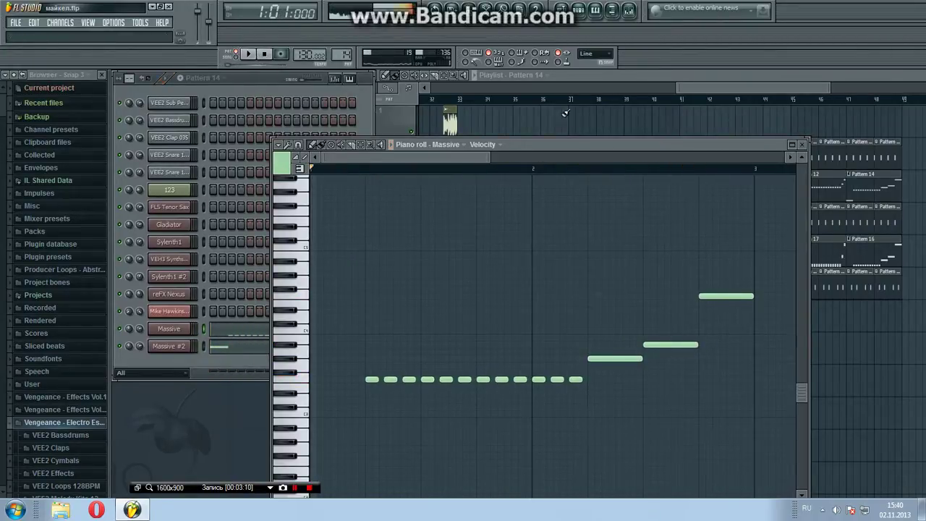
pyautogui.click(804, 146)
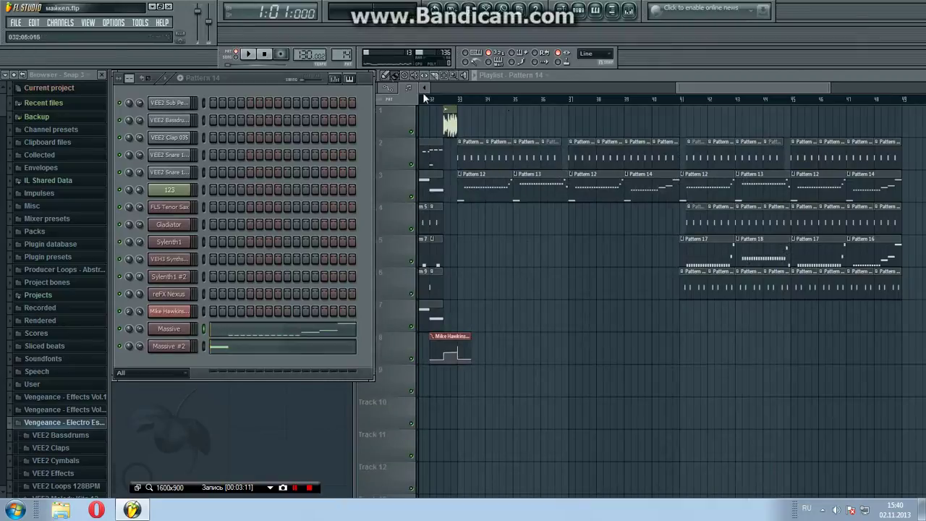
pyautogui.click(223, 352)
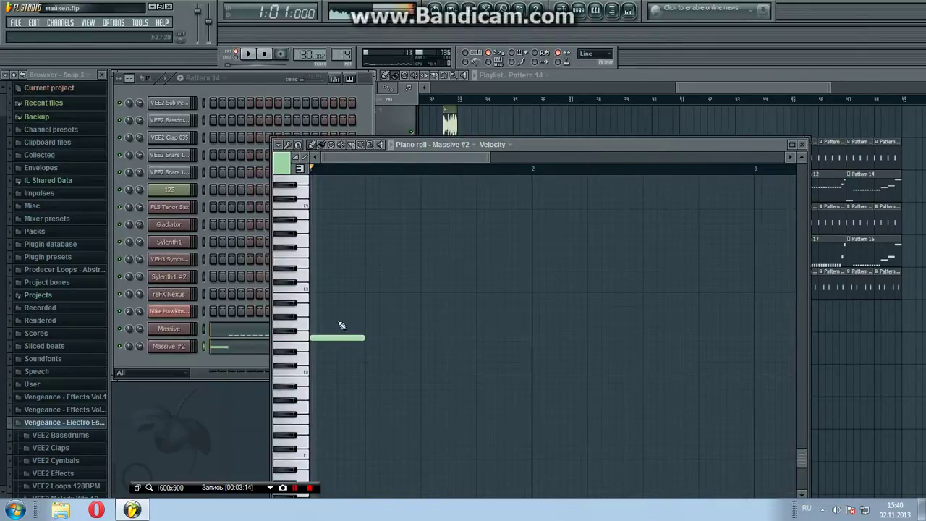
pyautogui.click(804, 146)
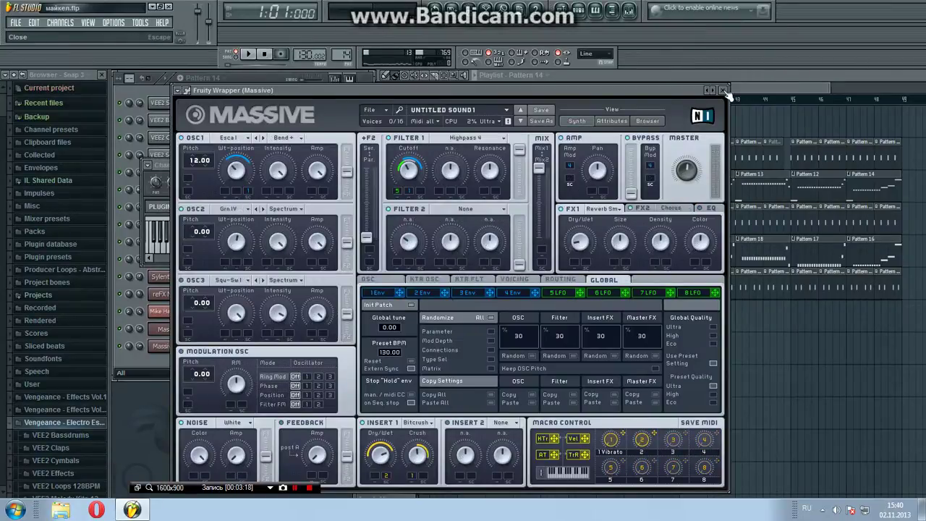
# Inspect the synth settings of the Massive and Massive #2 channels, and close their windows.
pyautogui.click(724, 91)
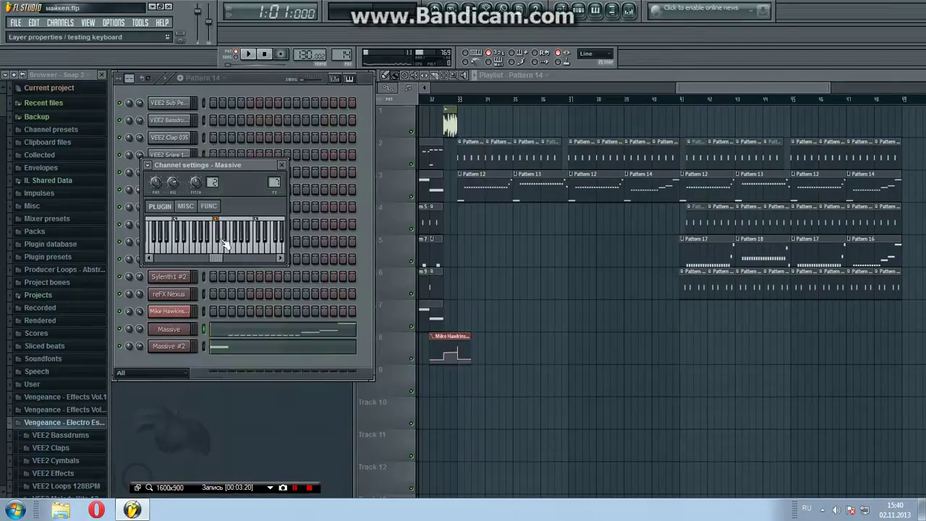
pyautogui.click(281, 165)
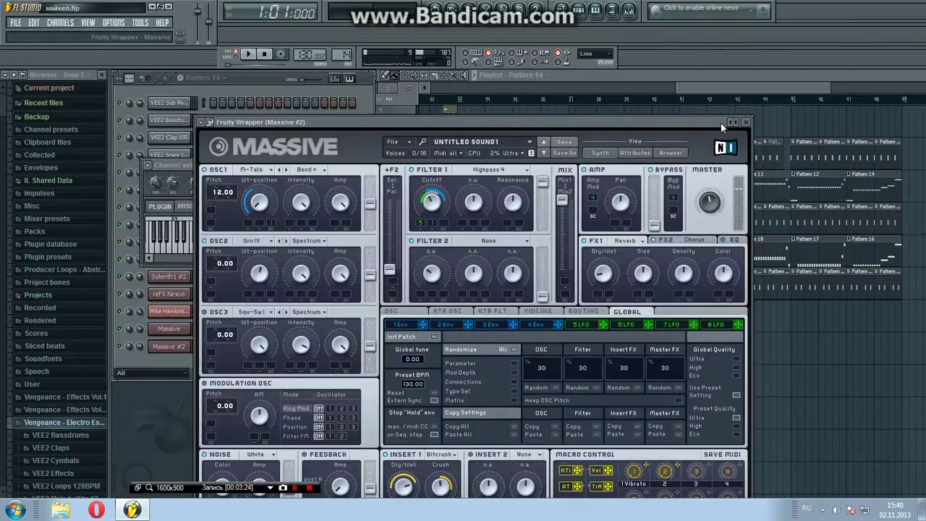
pyautogui.moveTo(721, 123); pyautogui.dragTo(724, 100)
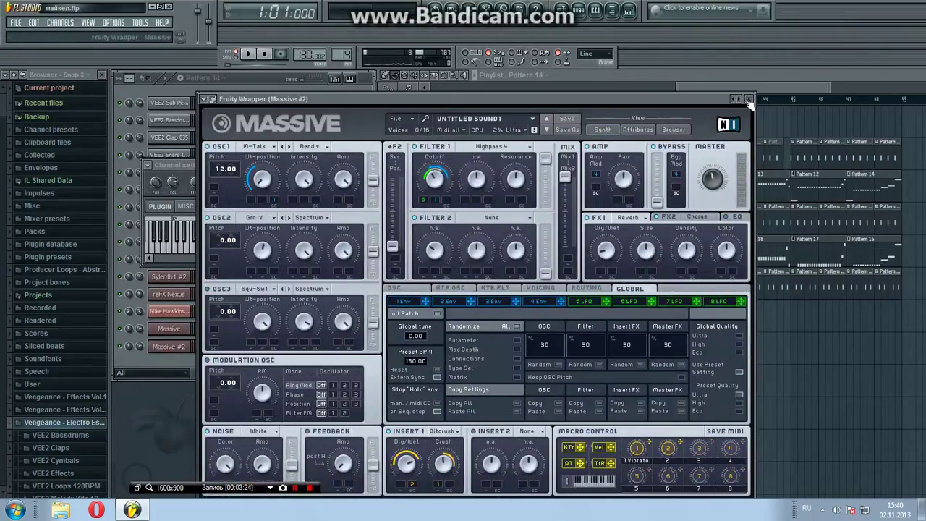
pyautogui.click(750, 100)
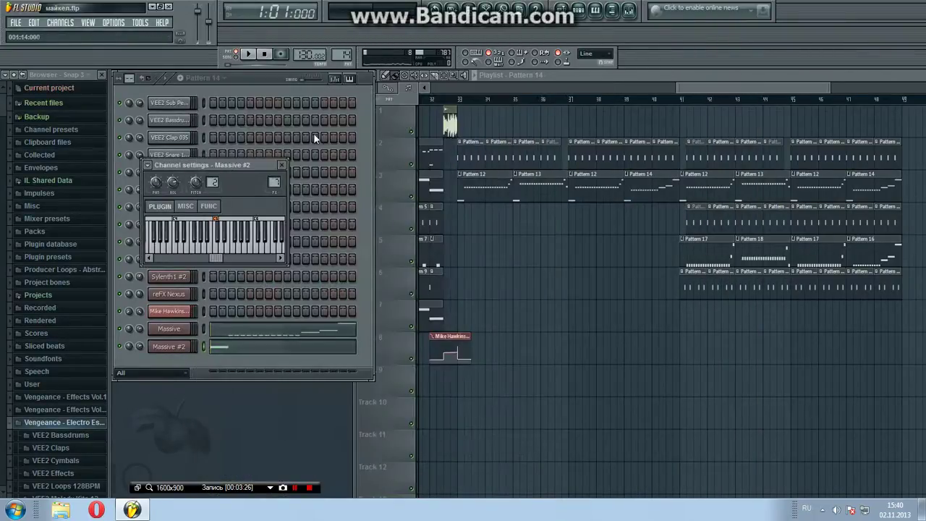
pyautogui.click(283, 165)
# Play Pattern 15's snare rhythm and Pattern 16's Gladiator part, stopping each after a short listen.
pyautogui.scroll(1, 335, 52)
pyautogui.click(251, 56)
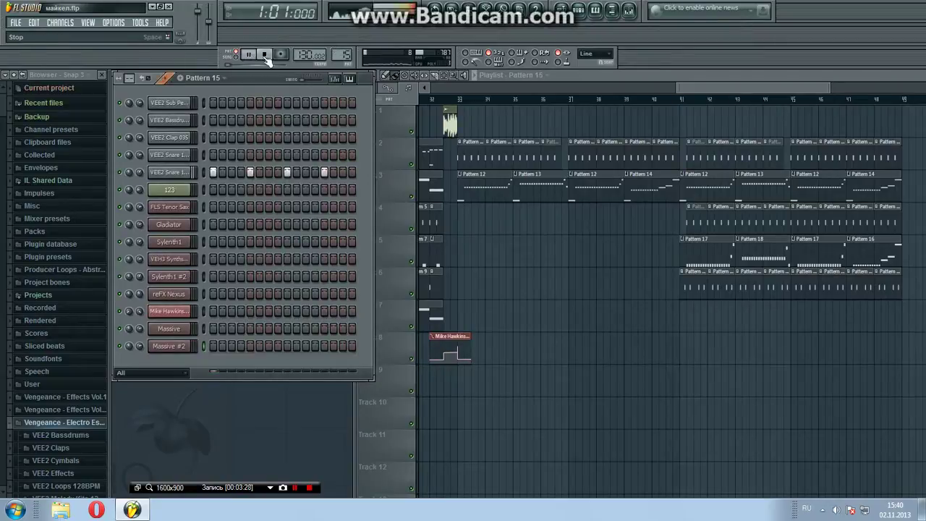
pyautogui.press('KP_Add')
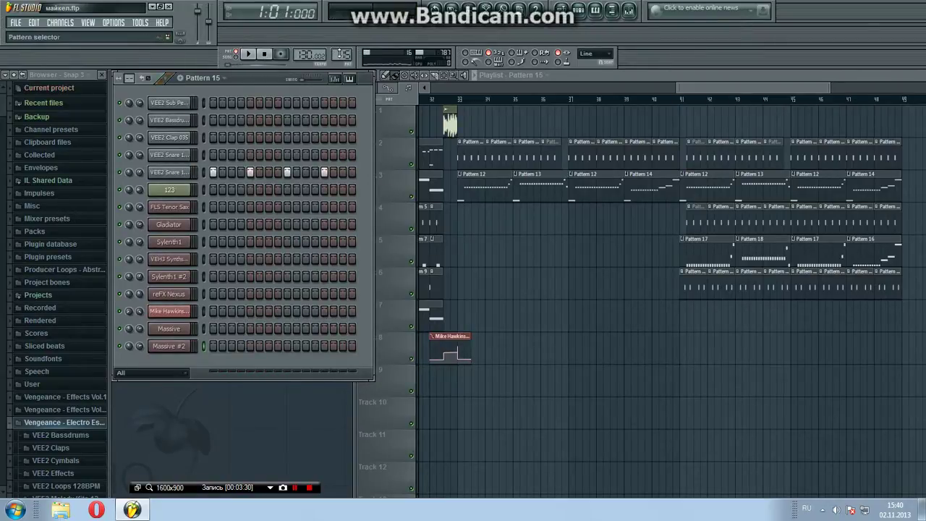
pyautogui.click(247, 56)
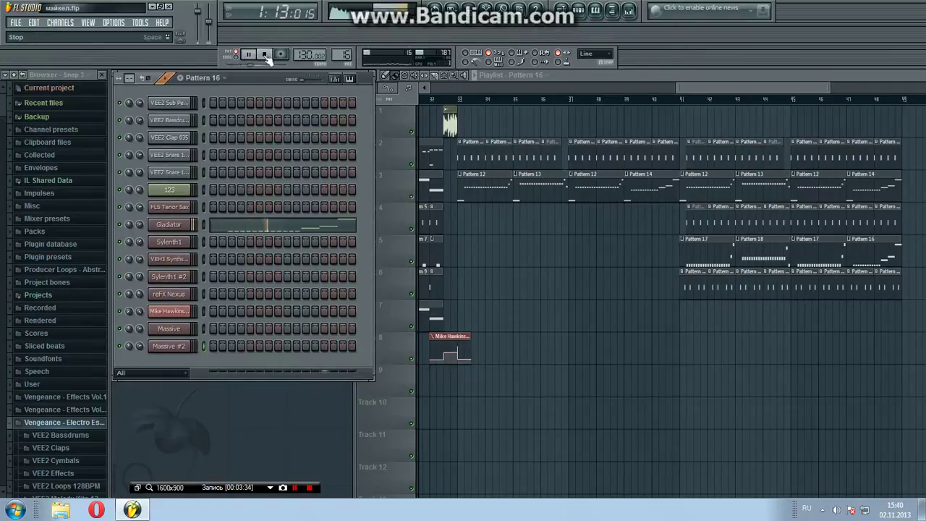
pyautogui.click(265, 55)
# Step through Patterns 17 and 18 to Pattern 19, and play its snare rhythm briefly.
pyautogui.press('KP_Add')
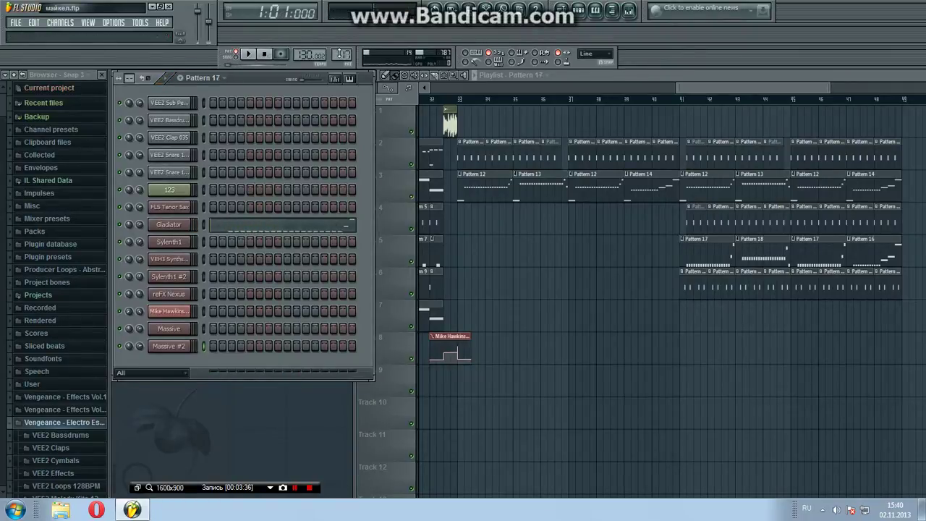
pyautogui.press('KP_Add')
pyautogui.press('KP_Add')
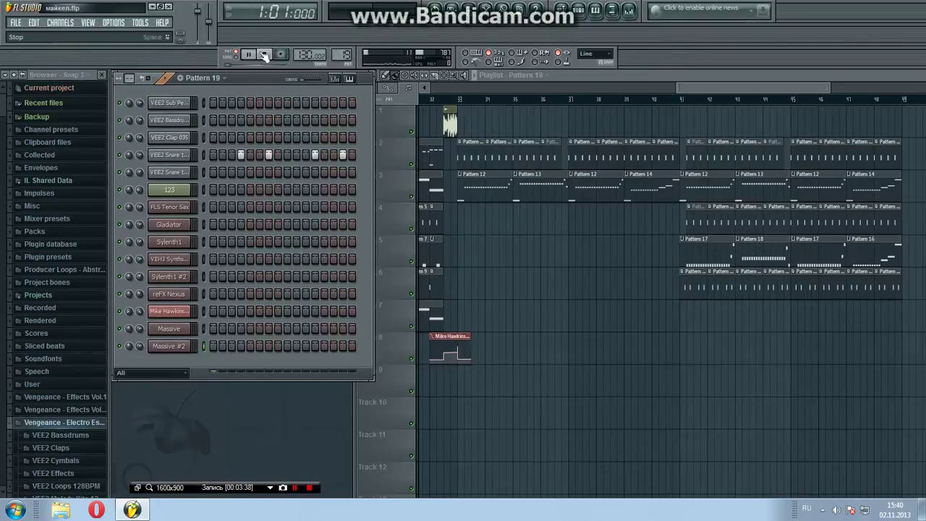
pyautogui.press('space')
pyautogui.click(266, 56)
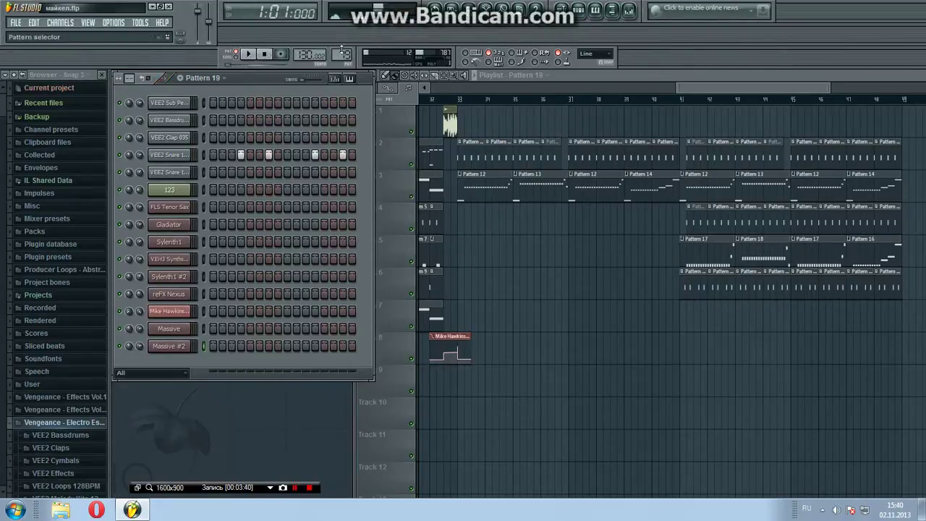